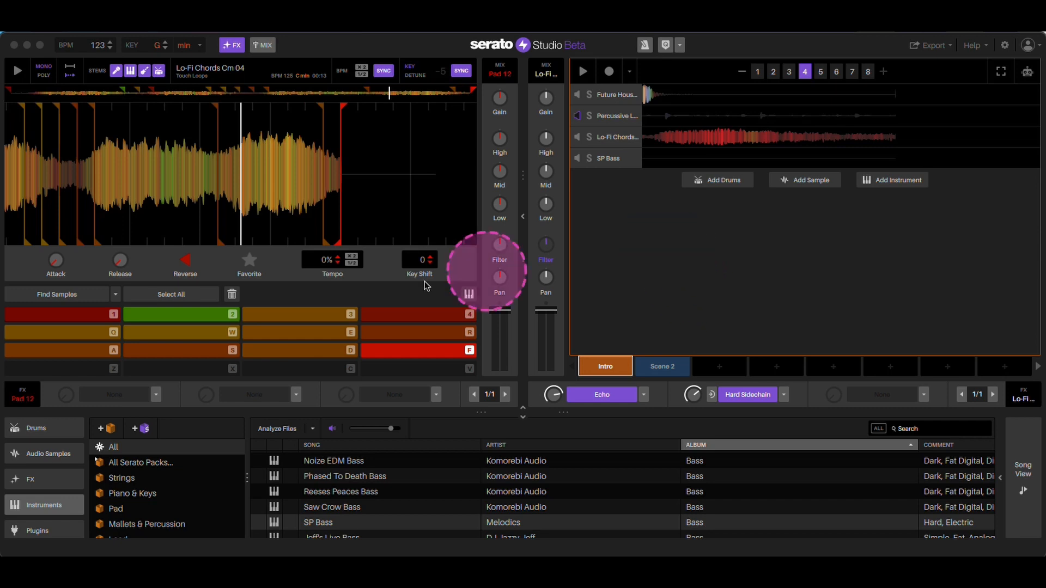
# - Examine the sound packs available in the instruments library under All Serato Packs
pyautogui.scroll(2, 50, 488)
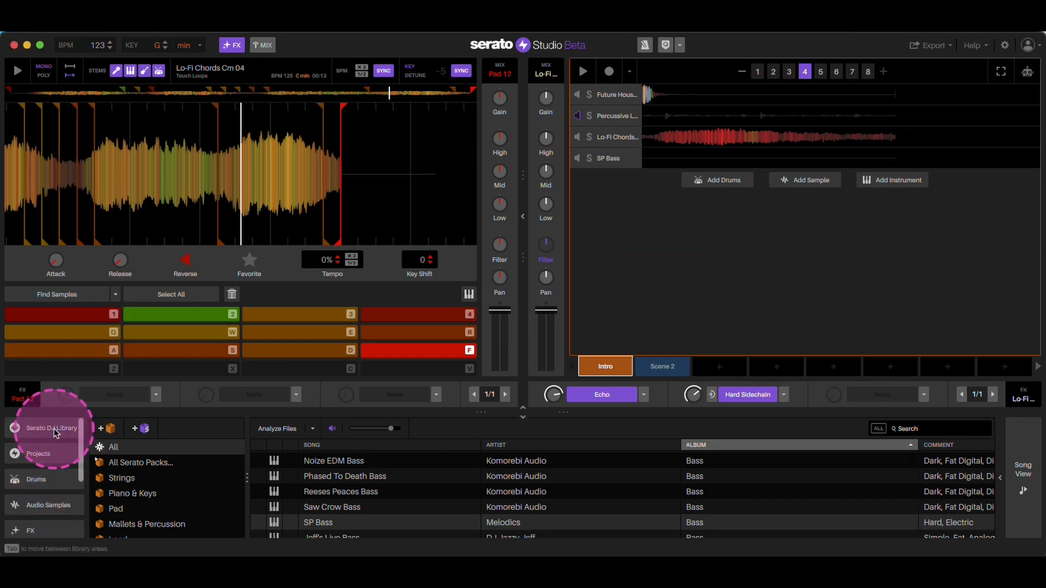
pyautogui.click(120, 465)
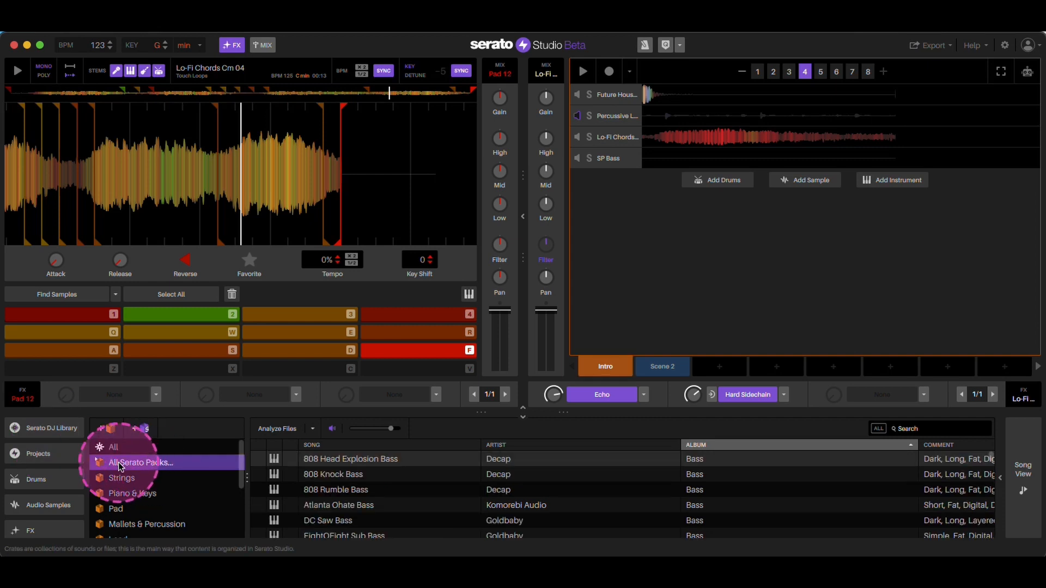
pyautogui.scroll(-5, 164, 491)
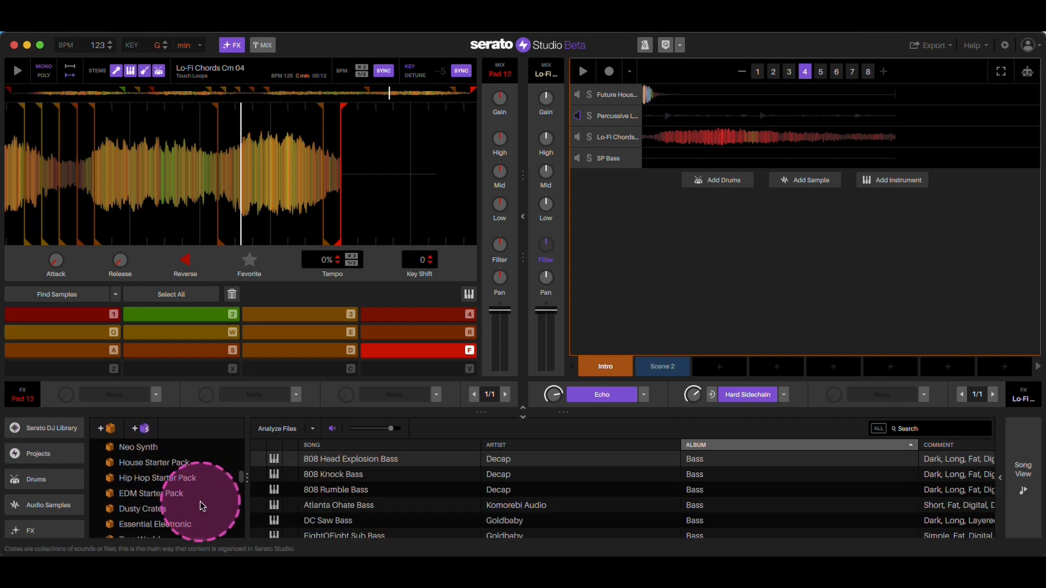
pyautogui.scroll(-10, 200, 502)
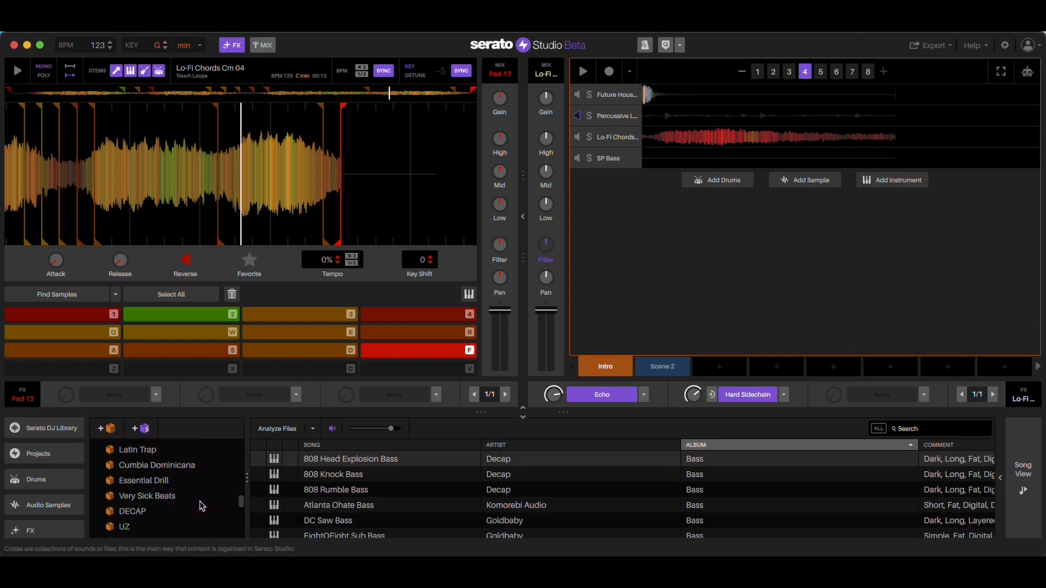
pyautogui.scroll(5, 203, 507)
pyautogui.scroll(-5, 202, 507)
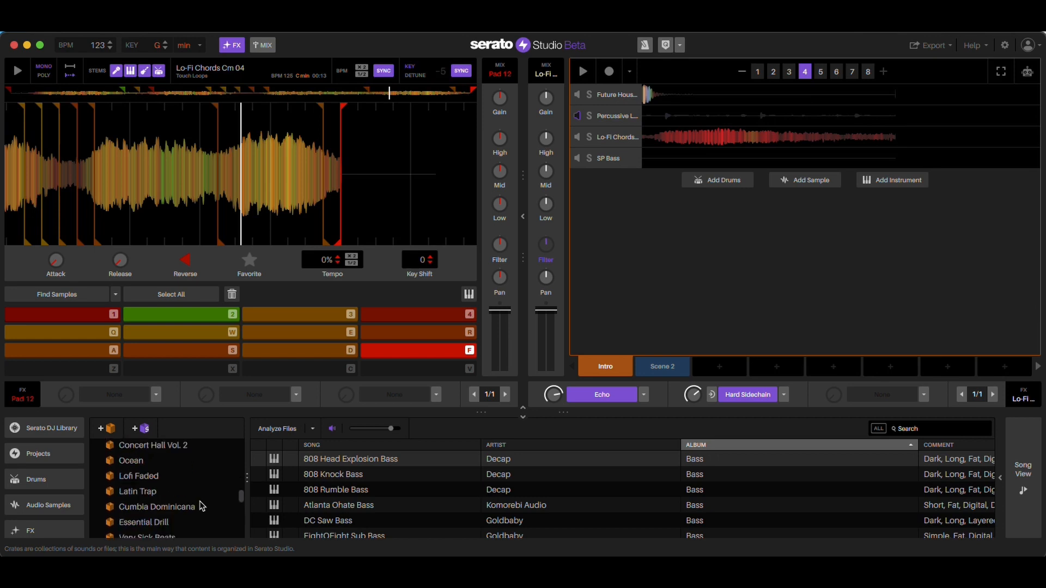
pyautogui.scroll(-5, 200, 506)
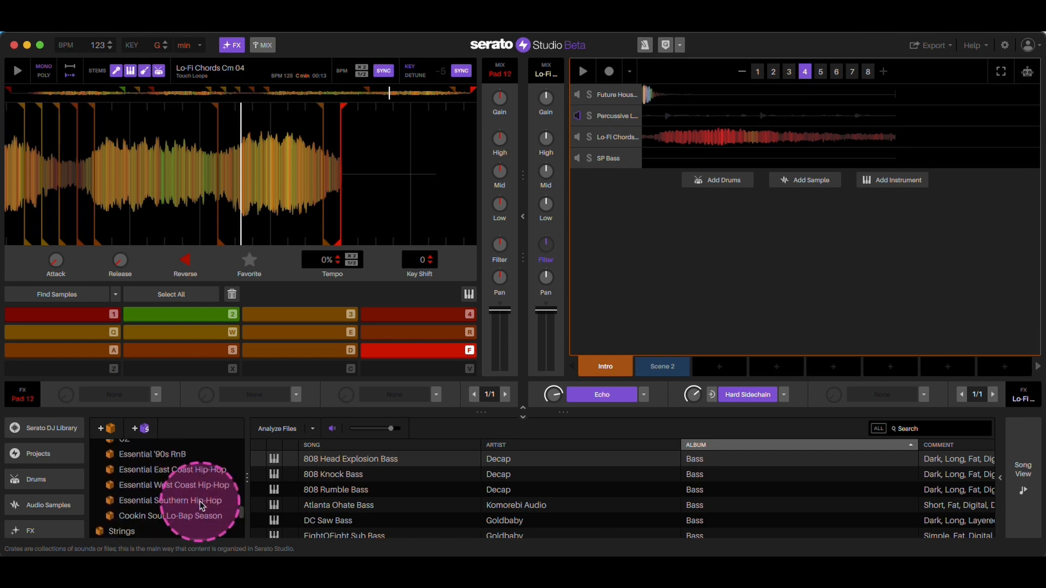
pyautogui.scroll(3, 202, 506)
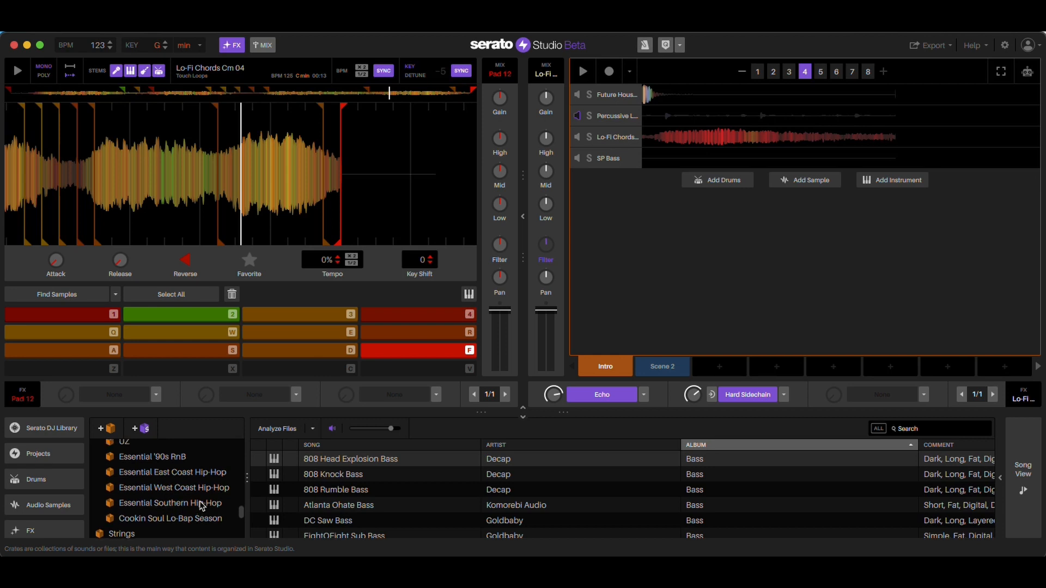
pyautogui.scroll(3, 201, 506)
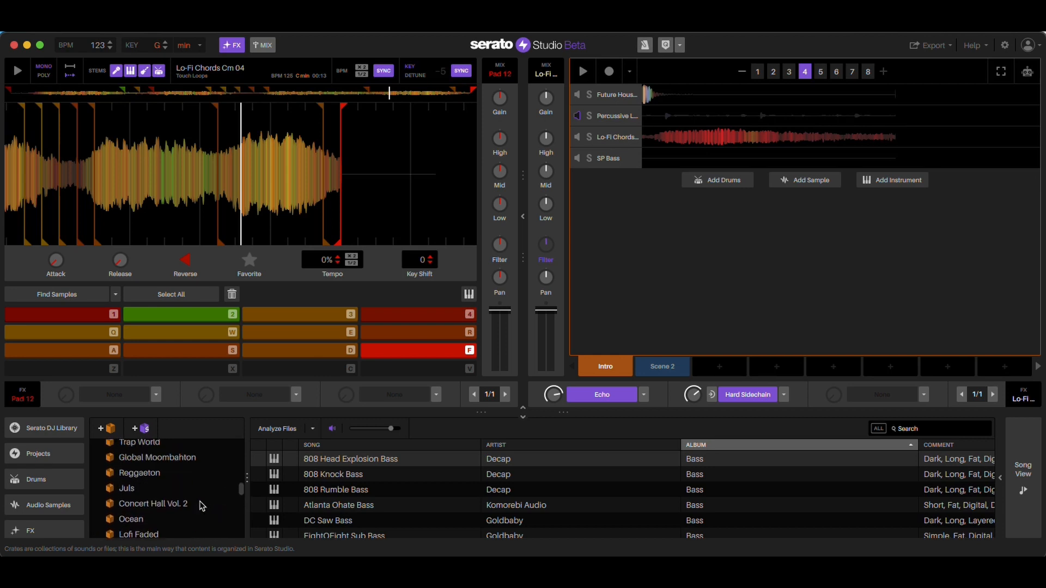
pyautogui.scroll(10, 202, 506)
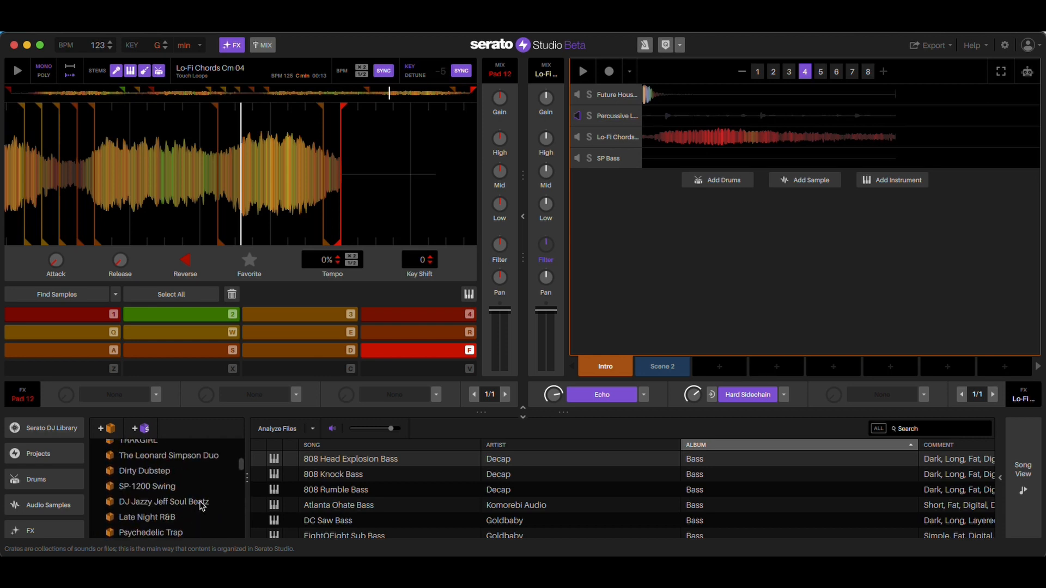
pyautogui.scroll(9, 201, 505)
pyautogui.scroll(-10, 201, 504)
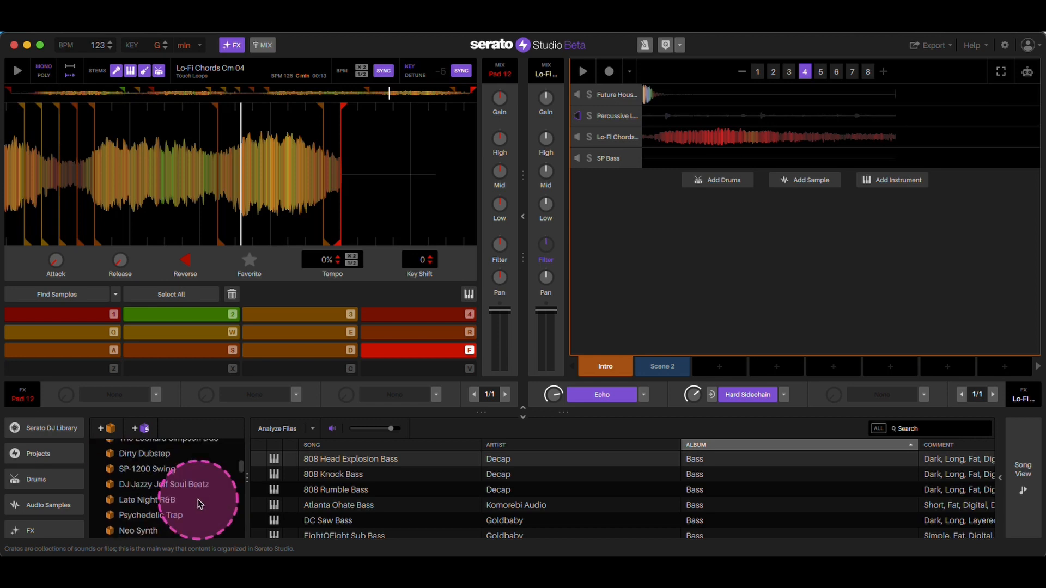
pyautogui.scroll(-8, 200, 504)
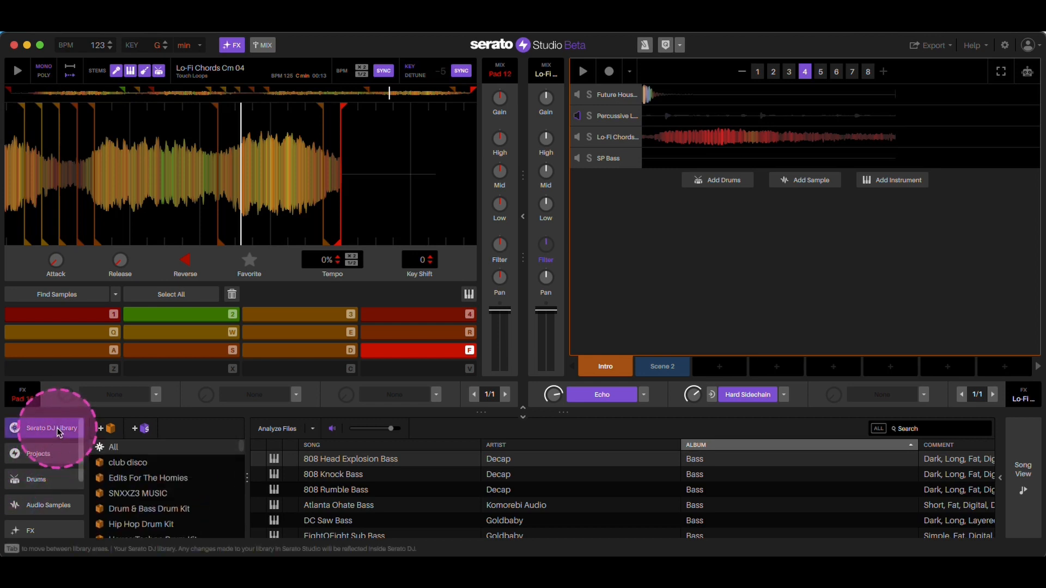
# - Locate the Future House Drum Kit in the Essential House drums pack and open that kit's track in the Intro scene
pyautogui.click(47, 488)
pyautogui.scroll(-5, 163, 499)
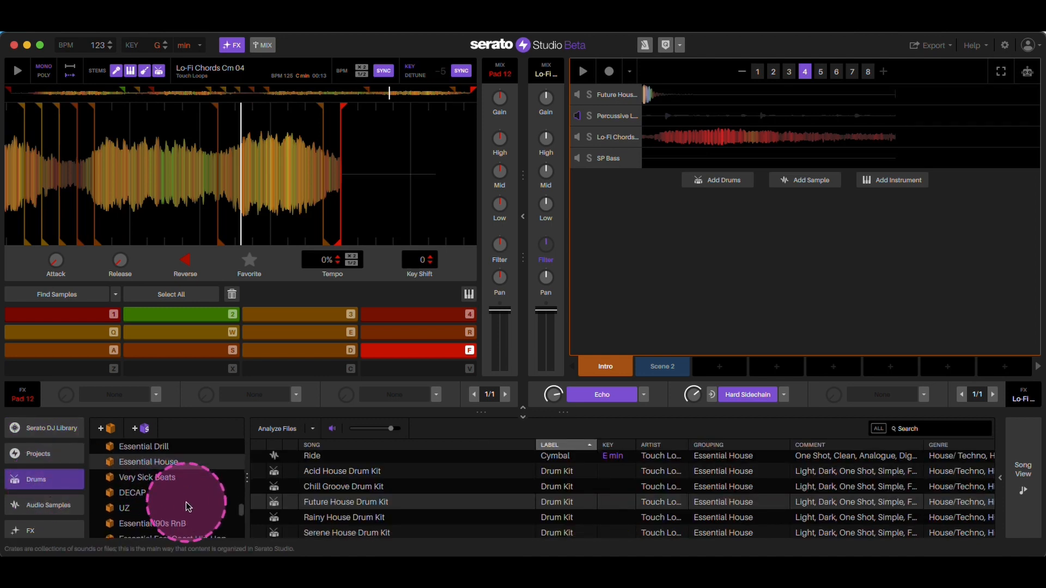
pyautogui.scroll(3, 186, 502)
pyautogui.click(162, 467)
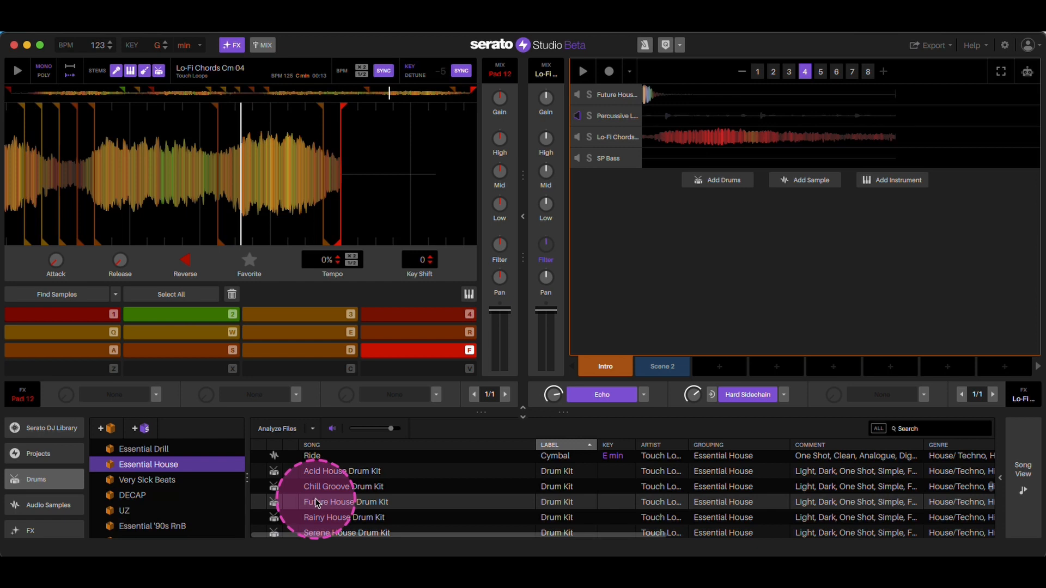
pyautogui.moveTo(316, 502); pyautogui.dragTo(663, 98)
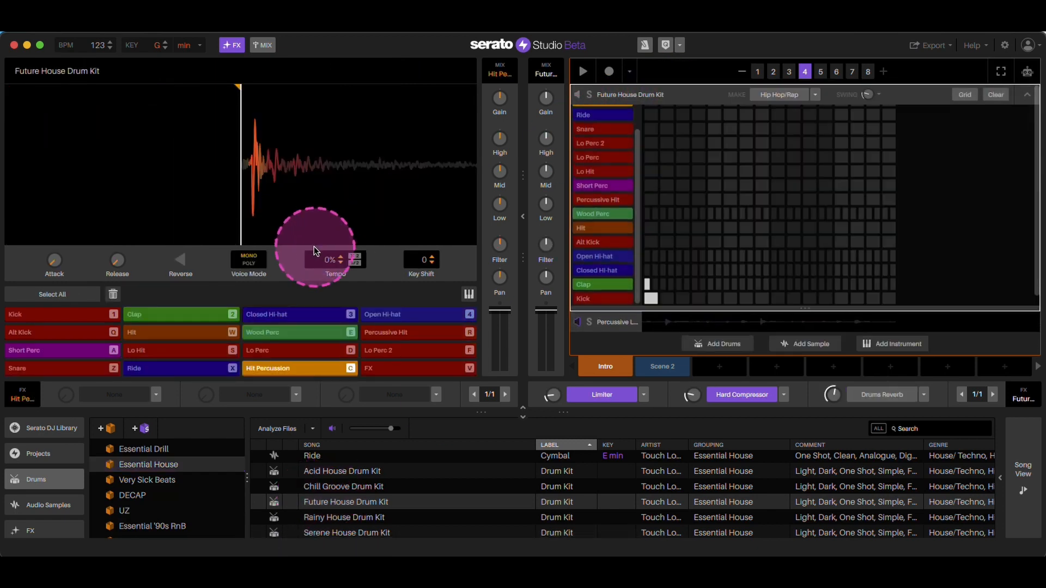
# - Audition the Future House Drum Kit's pads, from kick and clap through percussion to snare, and collapse its track
pyautogui.click(70, 314)
pyautogui.click(153, 319)
pyautogui.click(312, 314)
pyautogui.click(369, 315)
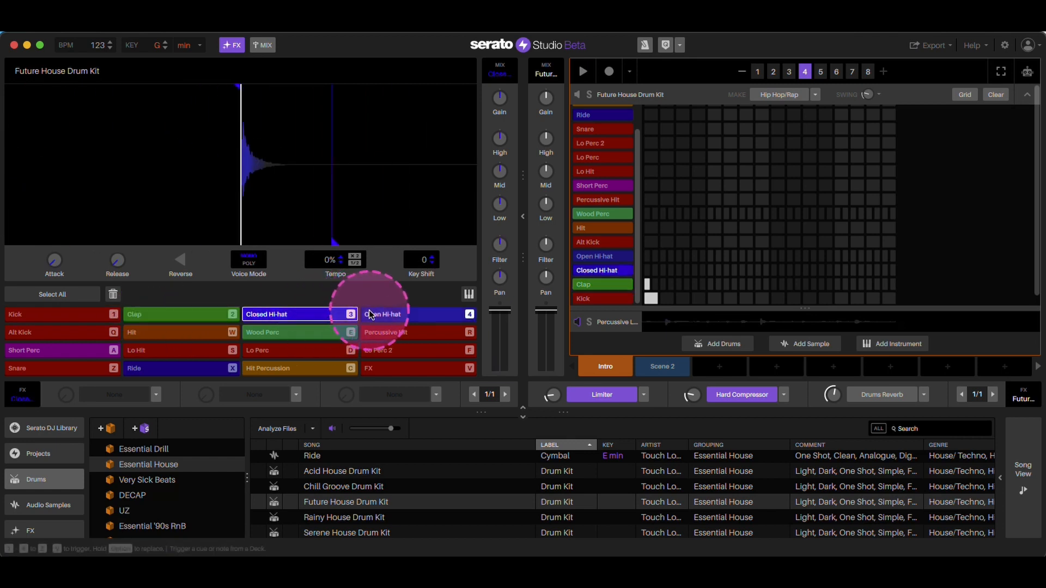
pyautogui.click(375, 333)
pyautogui.click(266, 333)
pyautogui.click(69, 333)
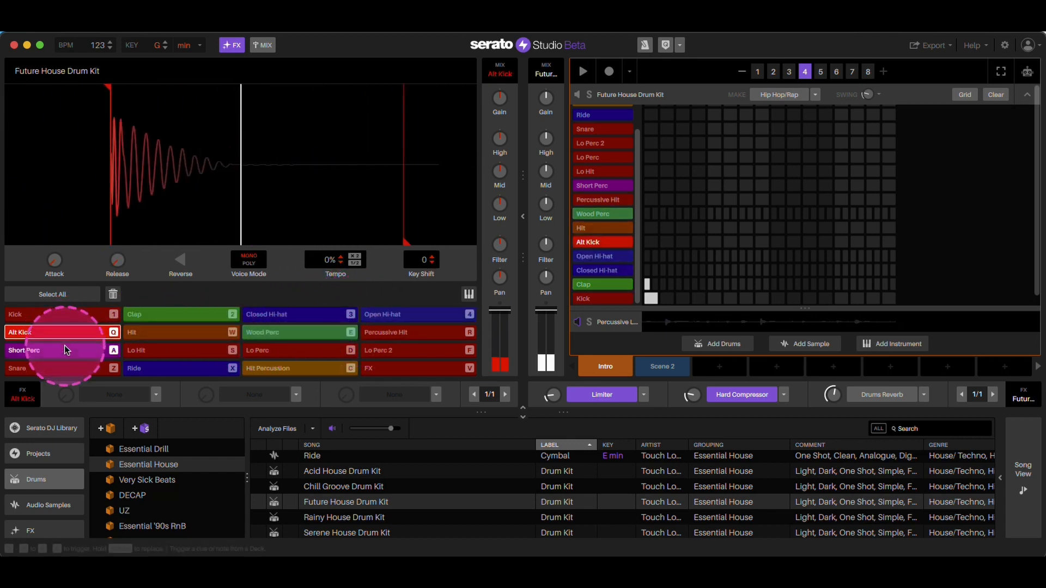
pyautogui.click(70, 351)
pyautogui.click(141, 351)
pyautogui.click(277, 355)
pyautogui.click(381, 349)
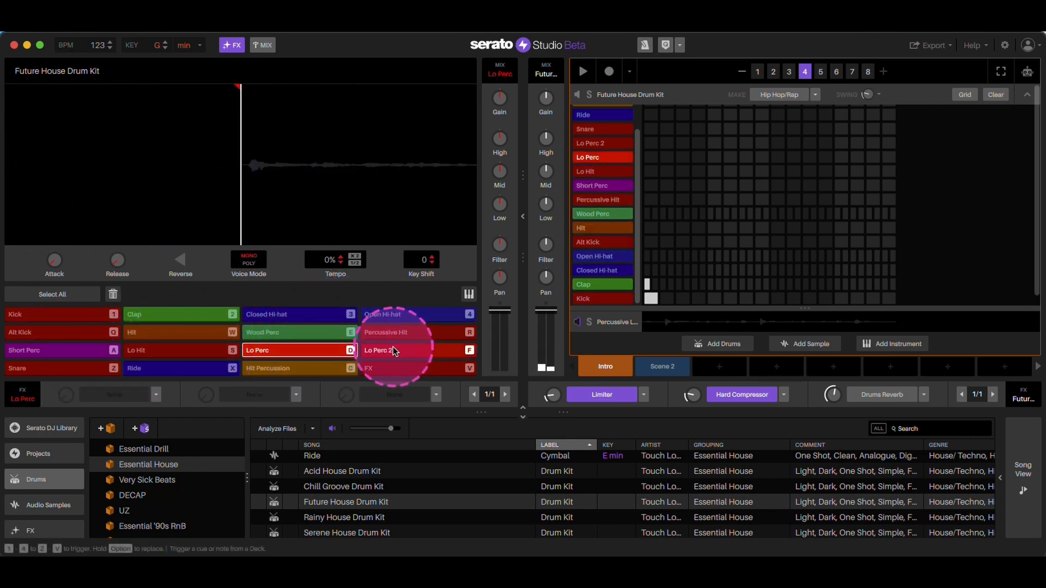
pyautogui.click(375, 367)
pyautogui.click(323, 368)
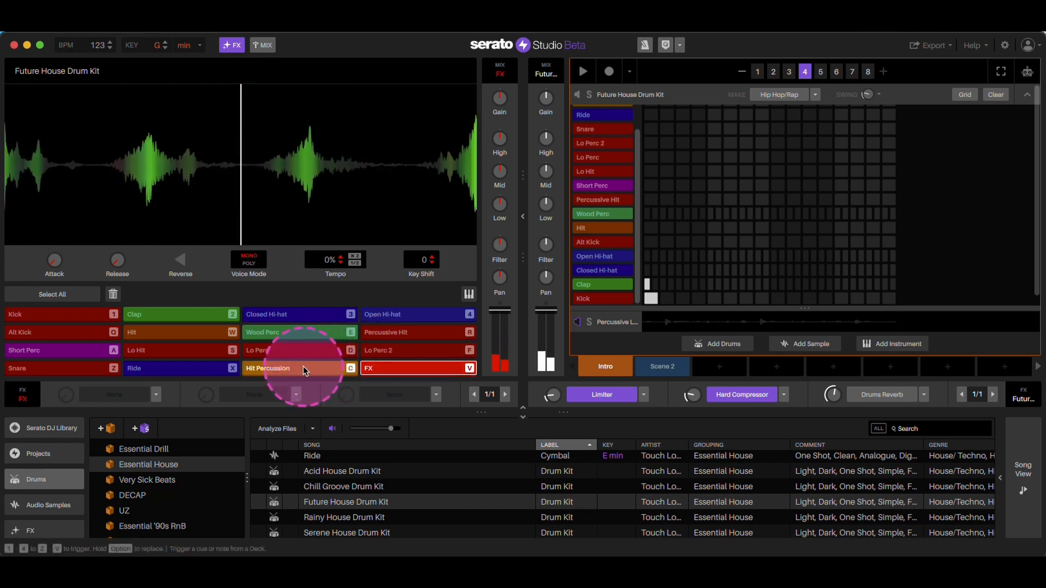
pyautogui.click(220, 367)
pyautogui.click(82, 367)
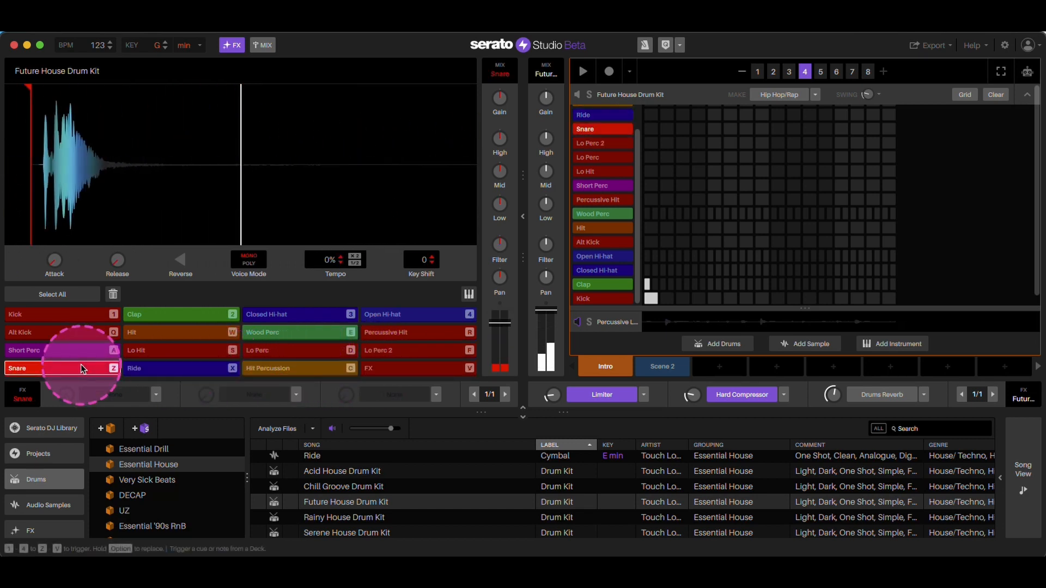
pyautogui.click(557, 402)
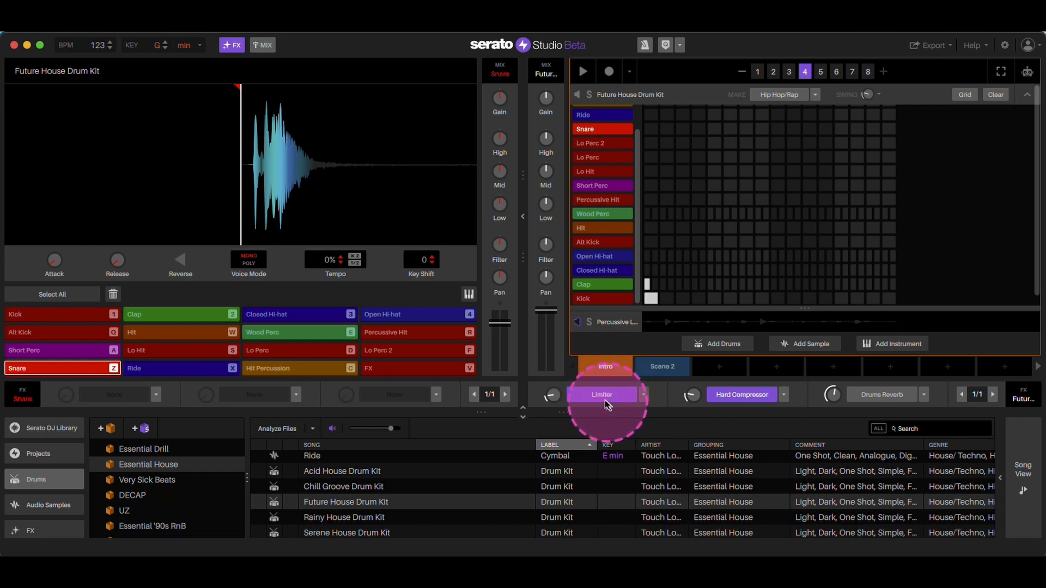
pyautogui.click(1027, 95)
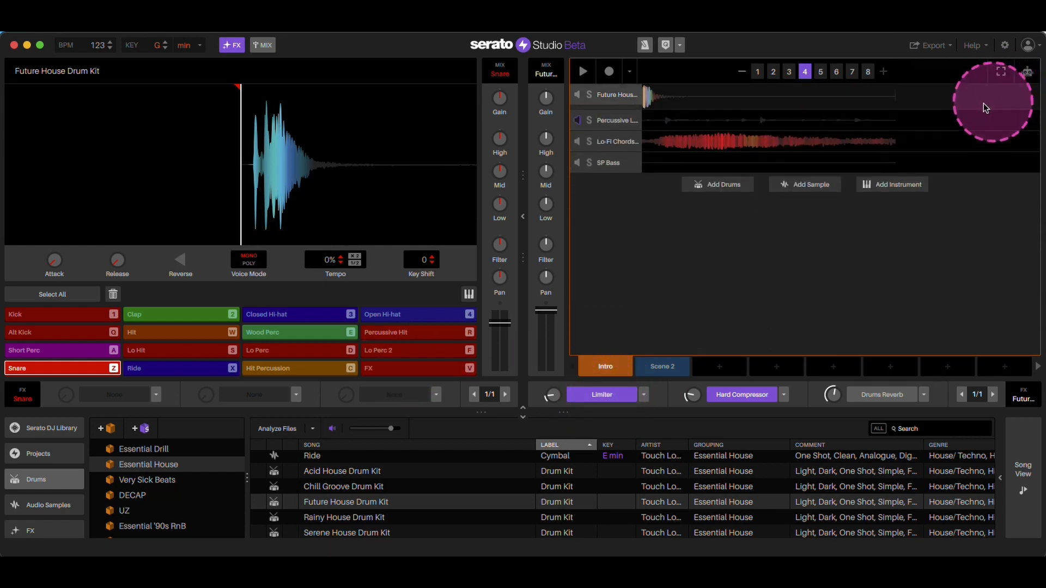
# - Open the Percussive Loop track, audition its first pad, and collapse the track
pyautogui.click(663, 118)
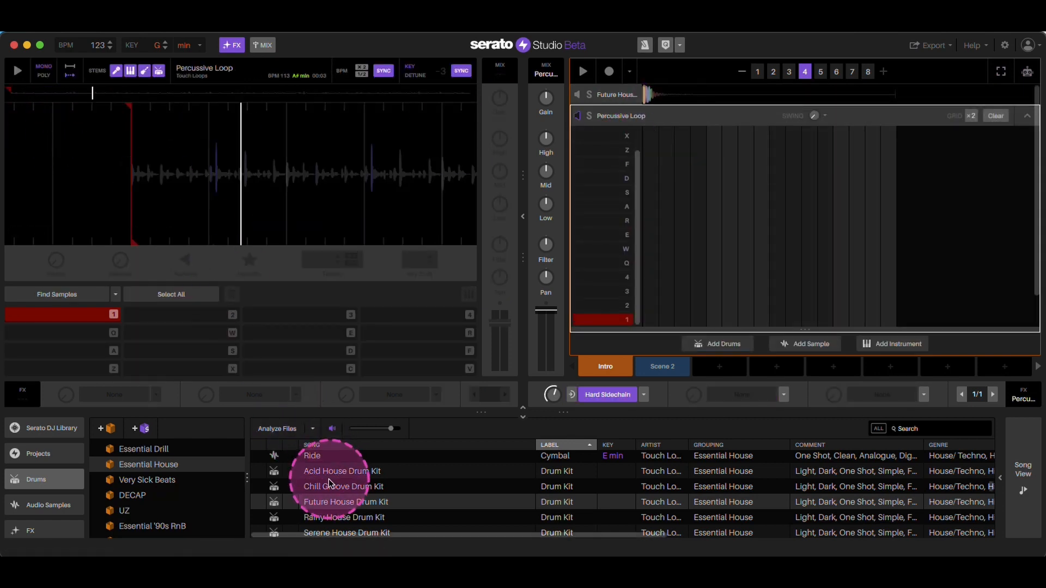
pyautogui.press('1')
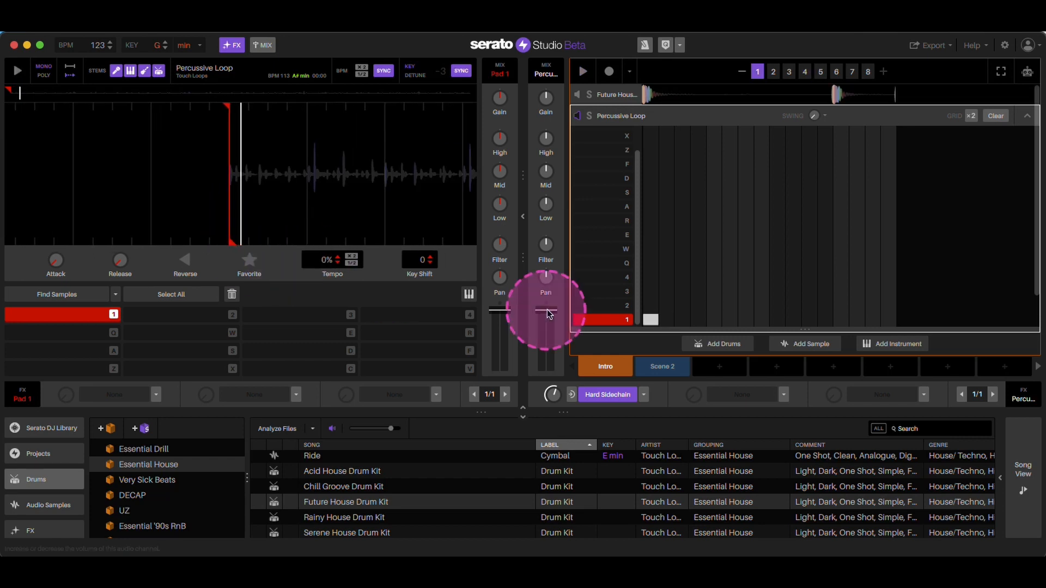
pyautogui.click(651, 320)
pyautogui.click(1024, 117)
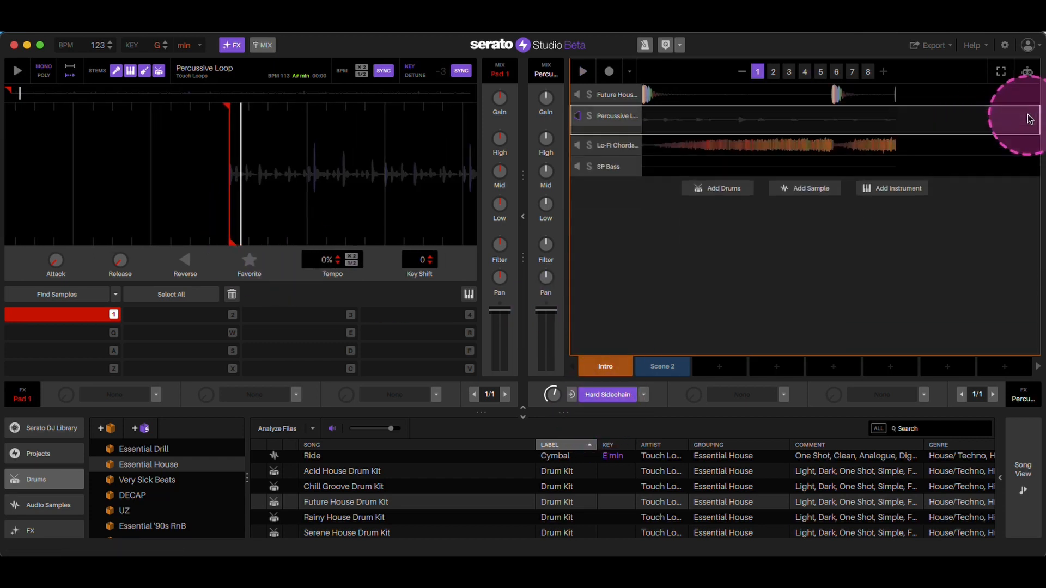
# - Open the Lo-Fi Chords Cm 04 track, audition its first pad, and collapse the track
pyautogui.click(712, 140)
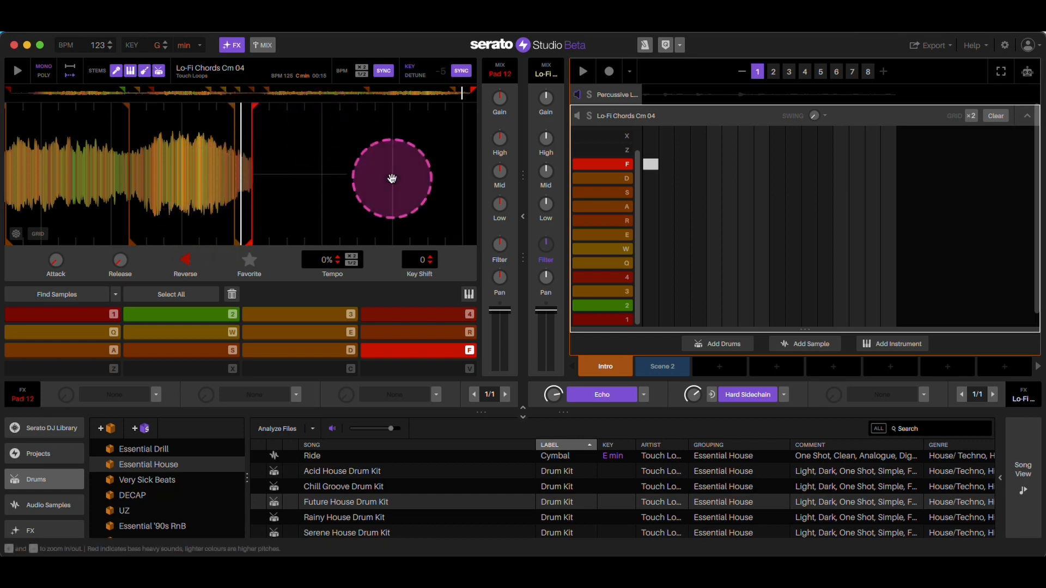
pyautogui.press('1')
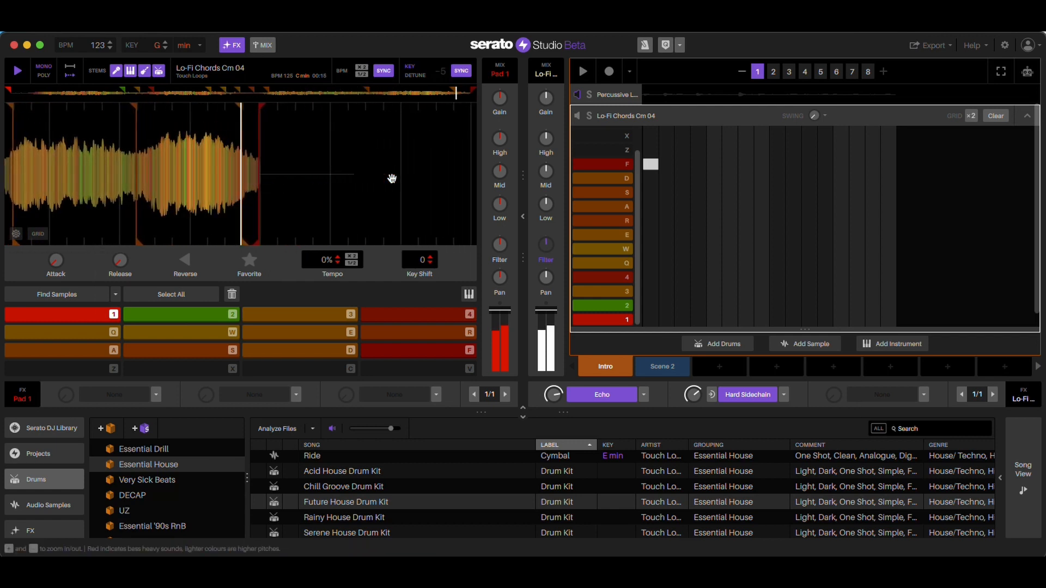
pyautogui.click(1027, 121)
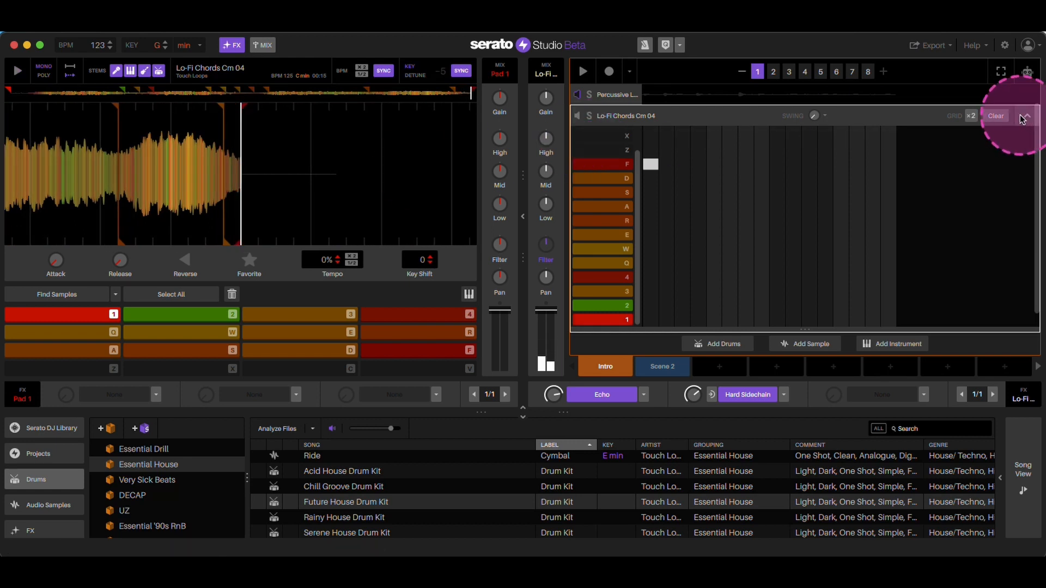
# - Switch to Scene 2, listen to its playback, and stop it
pyautogui.click(663, 359)
pyautogui.click(693, 303)
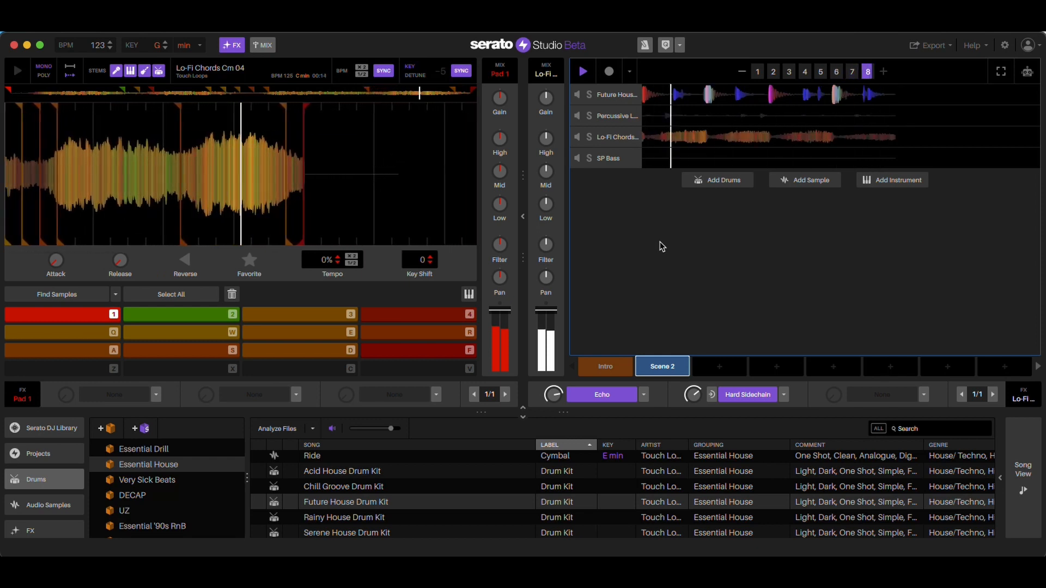
pyautogui.press('space')
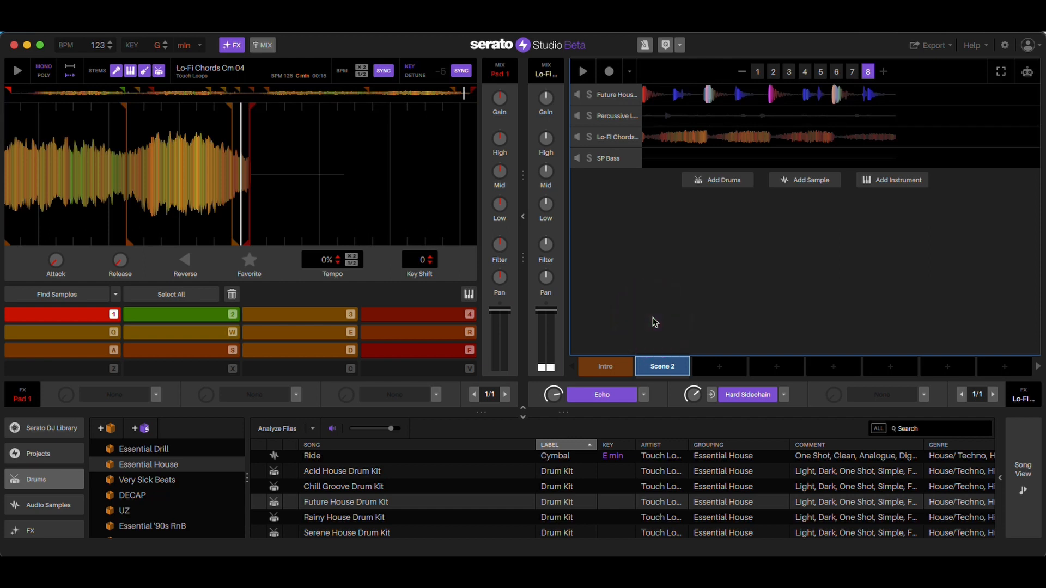
# - Rename the Intro scene as "build"
pyautogui.click(606, 366)
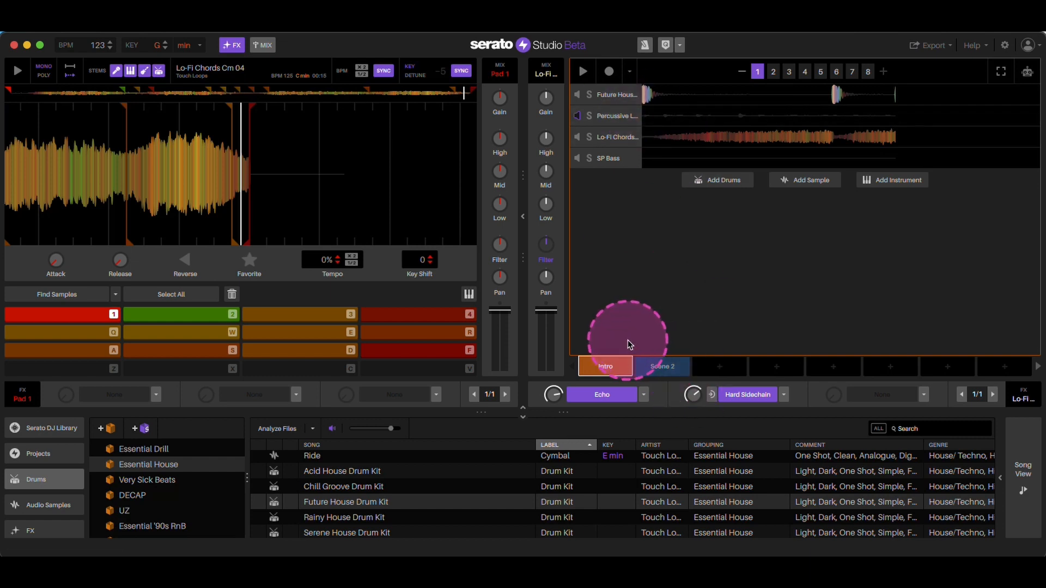
pyautogui.rightClick(605, 367)
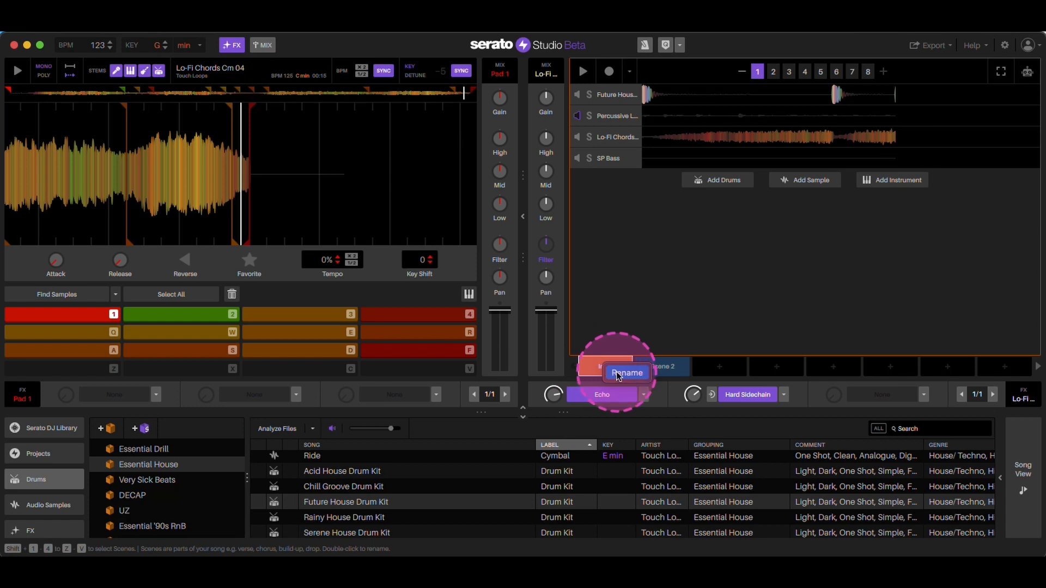
pyautogui.click(618, 374)
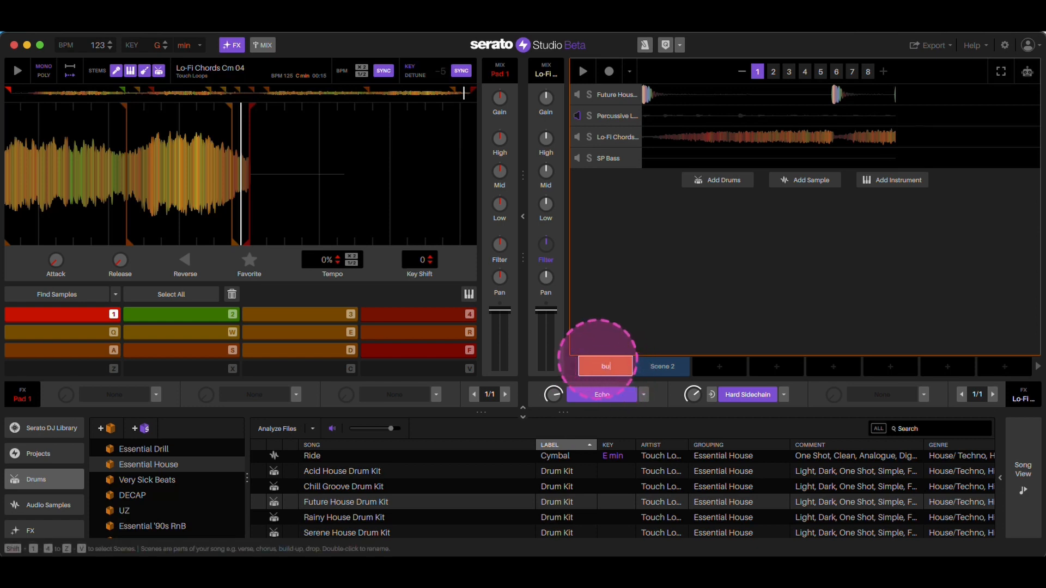
pyautogui.write('build')
pyautogui.press('Return')
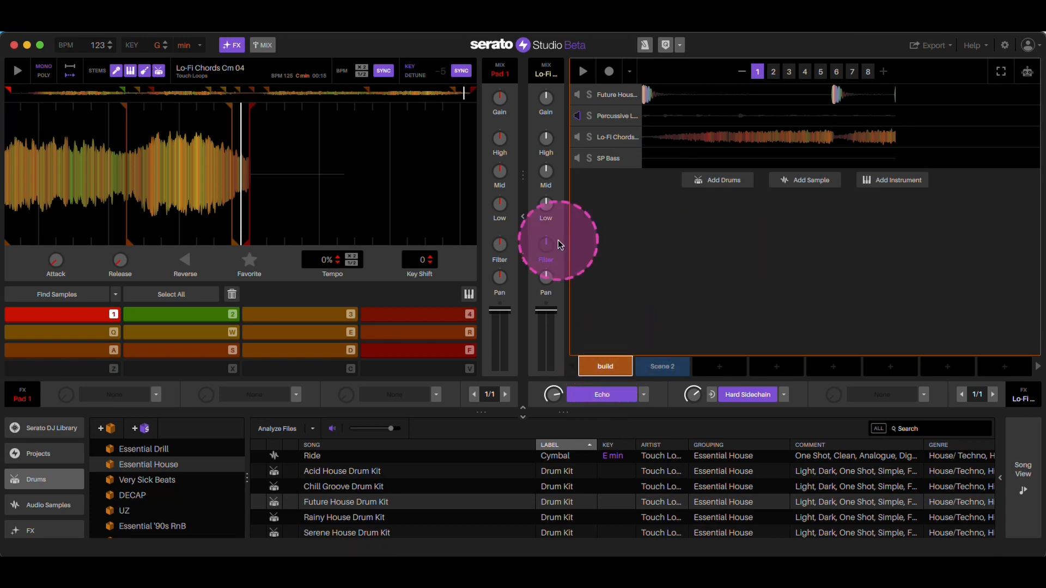
# - Expand the Future House Drum Kit track in the build scene, solo it, and play it back
pyautogui.click(660, 102)
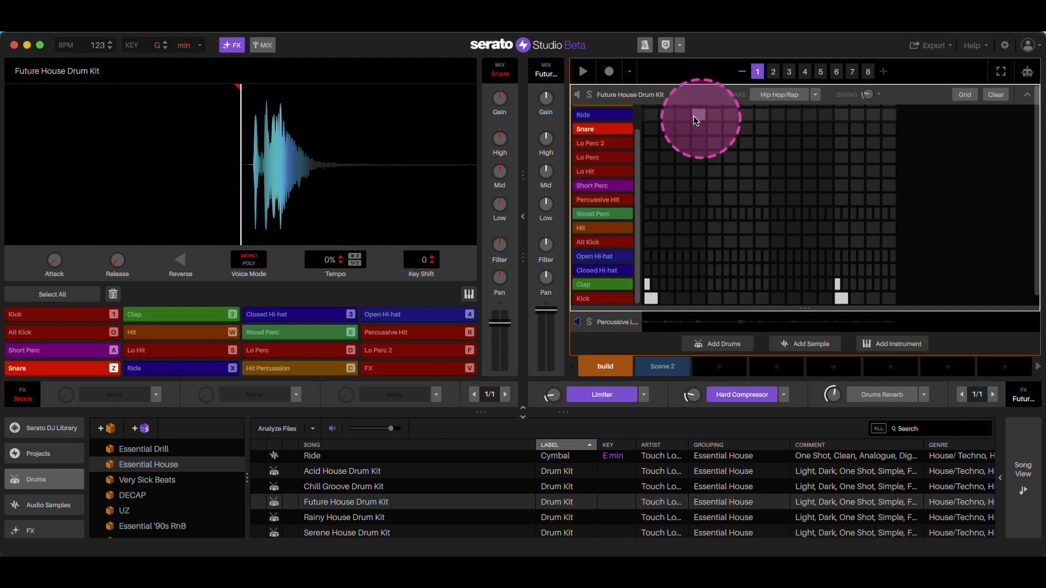
pyautogui.click(591, 96)
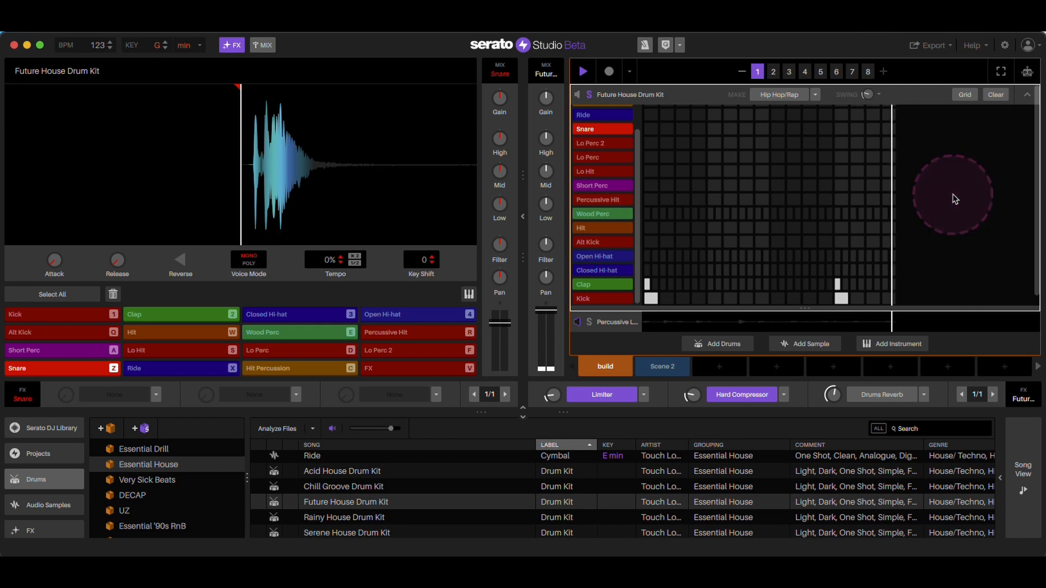
# - Examine the Future House Drum Kit pattern from the first page through page 8 of the build scene
pyautogui.scroll(-1, 955, 200)
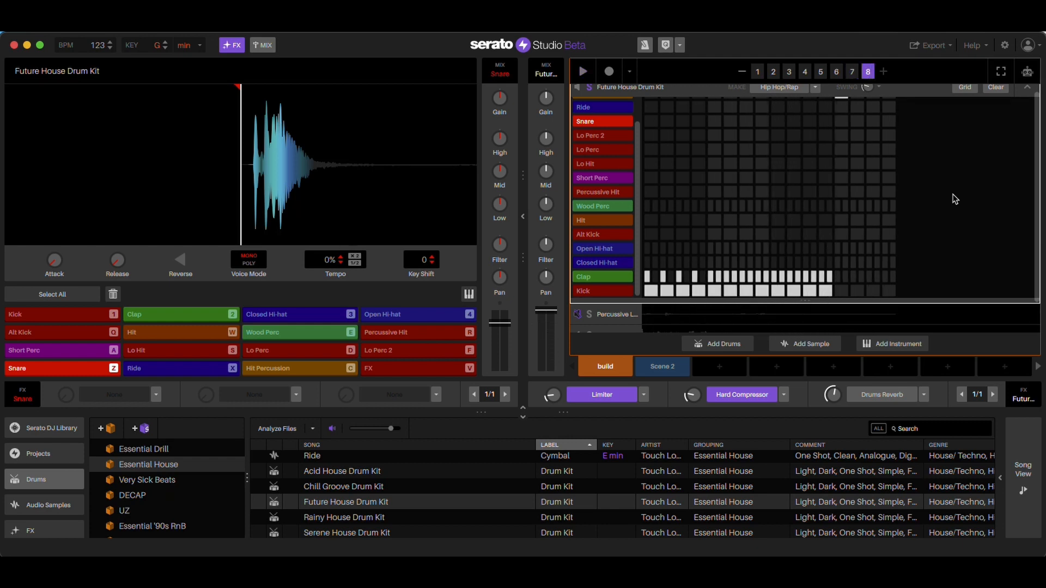
pyautogui.scroll(1, 891, 238)
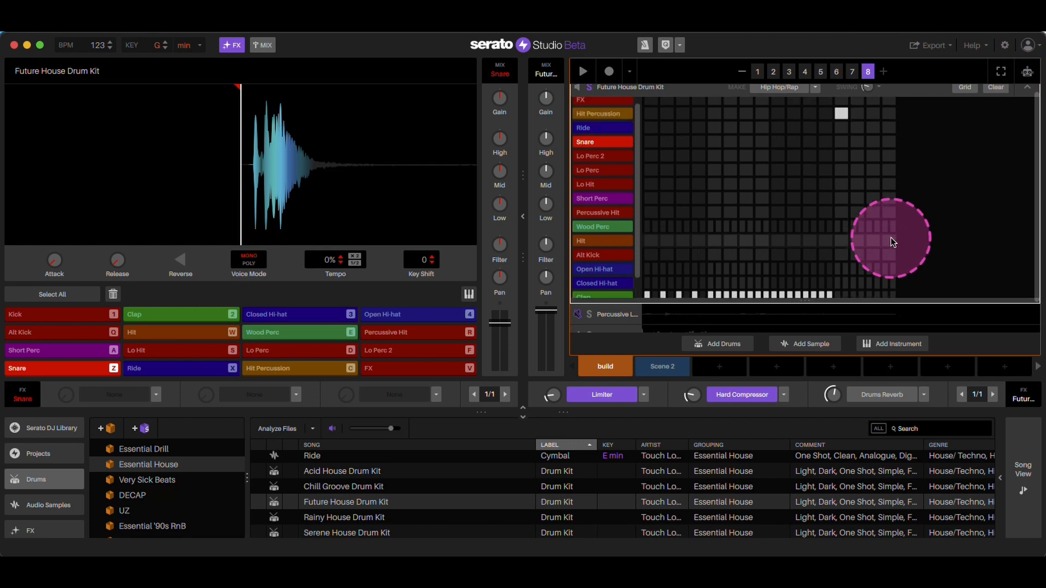
pyautogui.scroll(-1, 891, 238)
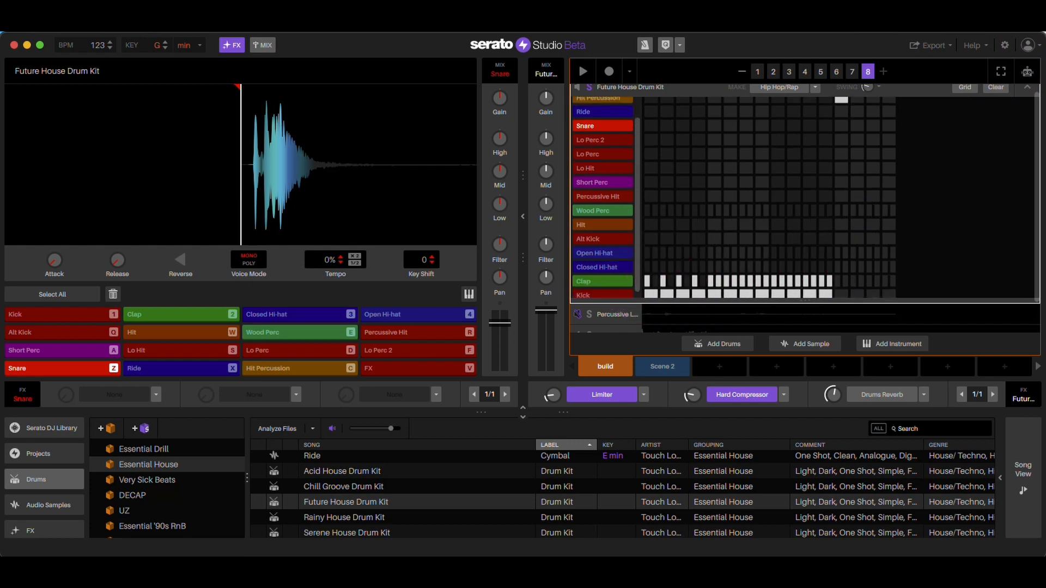
pyautogui.scroll(1, 886, 176)
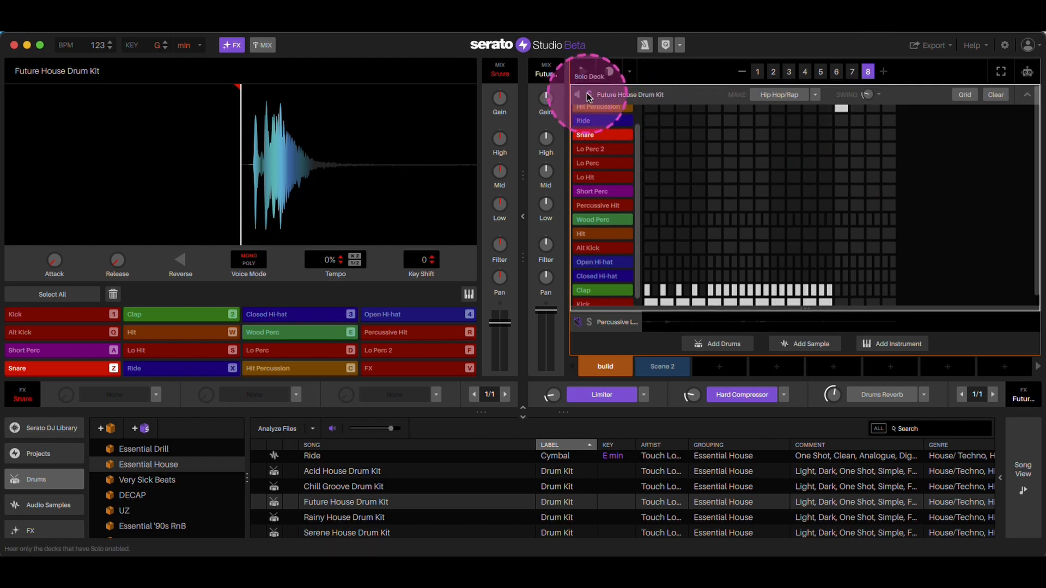
# - Show the drum kit's grid-size options, and switch the Clap row's triplet grid on and back off
pyautogui.click(965, 94)
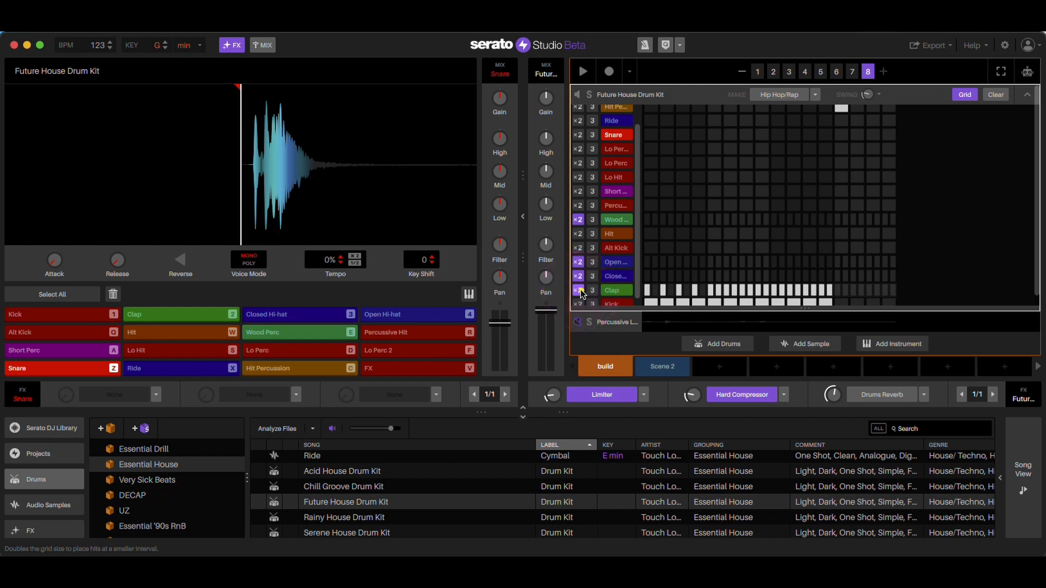
pyautogui.press('space')
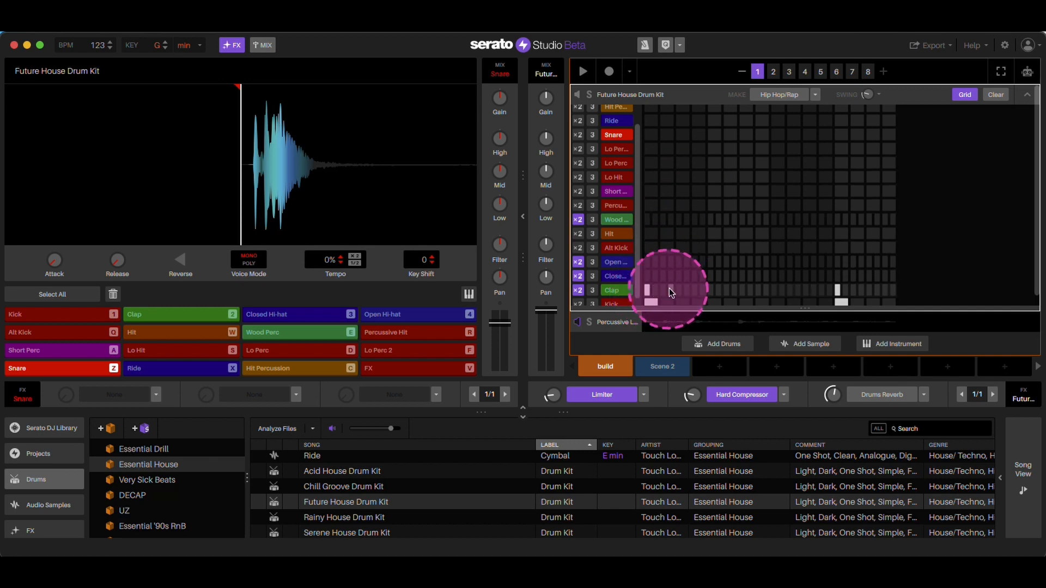
pyautogui.click(593, 290)
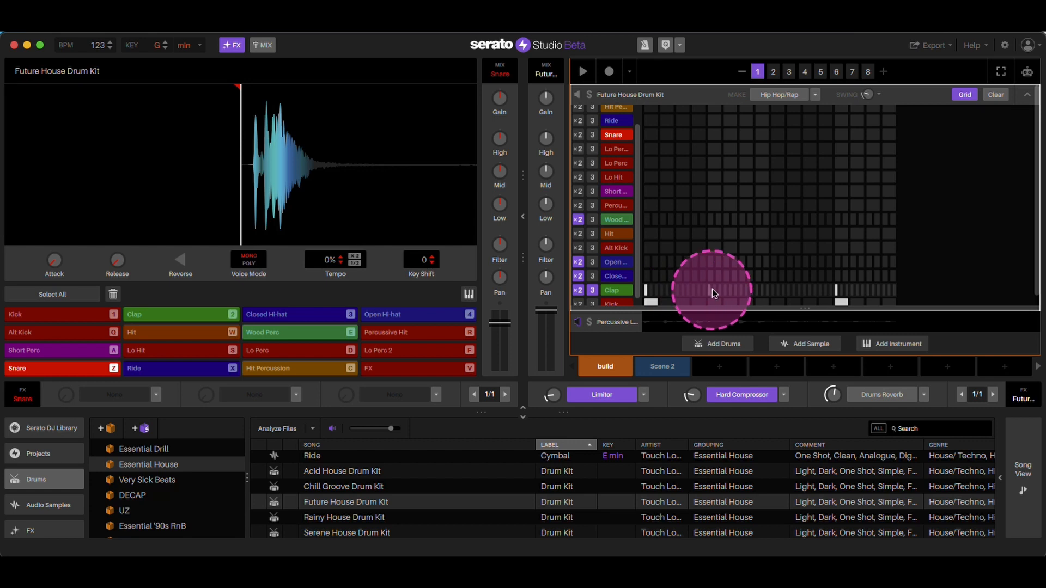
pyautogui.click(592, 290)
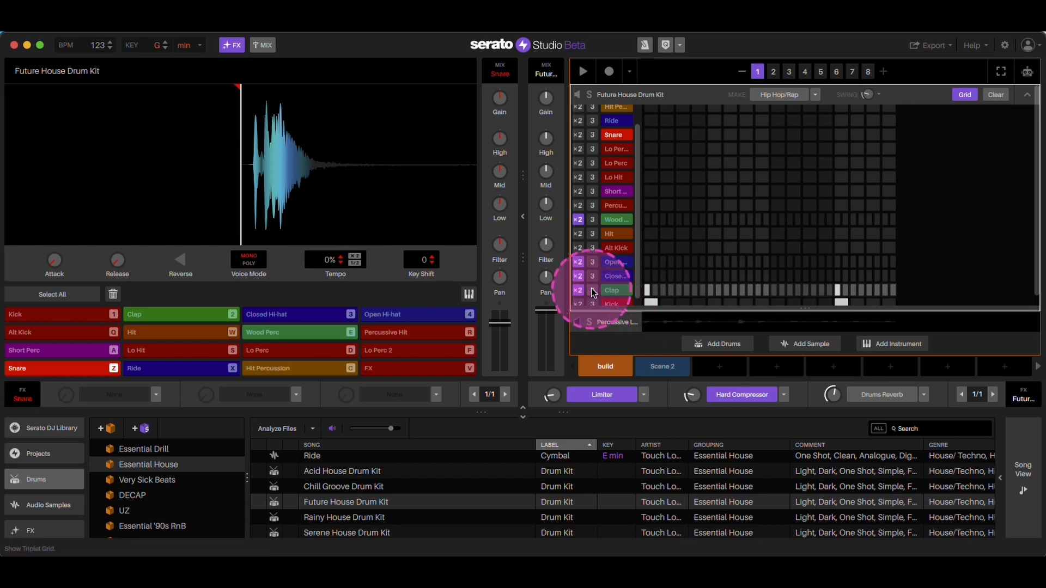
# - Show page 7 of the drum pattern, and audition the Kick and Clap sounds
pyautogui.click(853, 72)
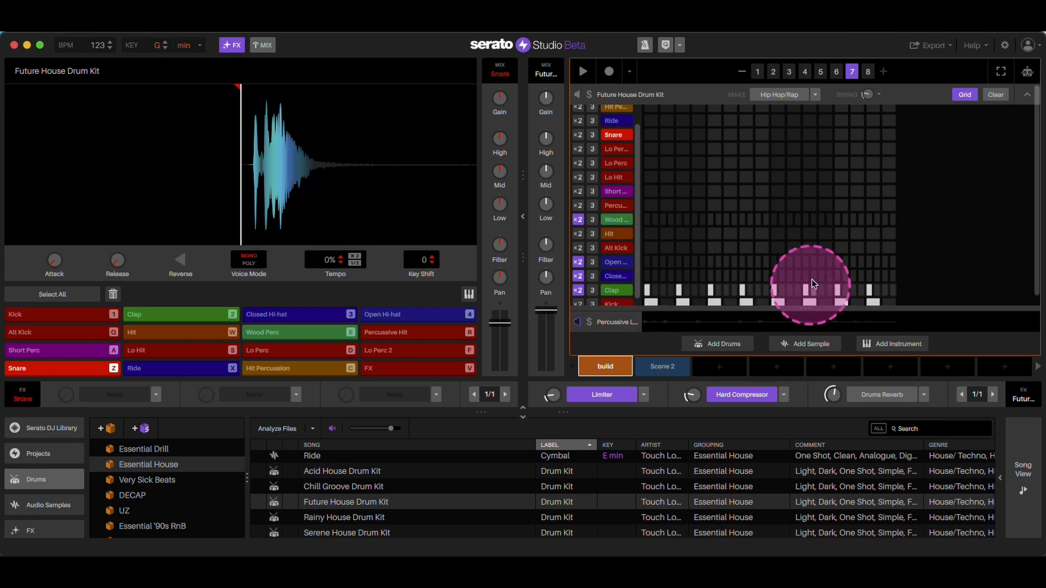
pyautogui.scroll(-3, 817, 225)
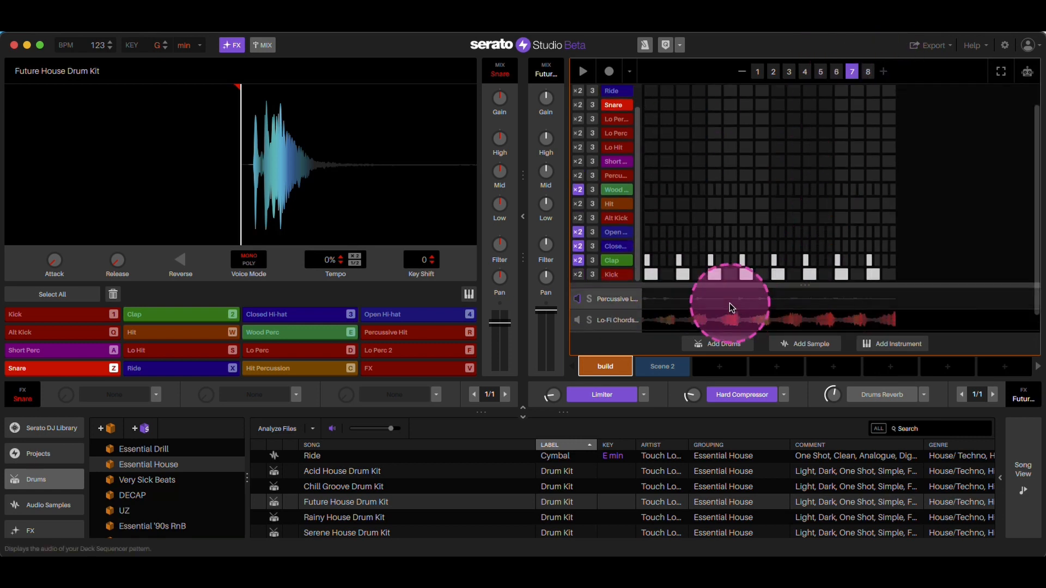
pyautogui.click(616, 272)
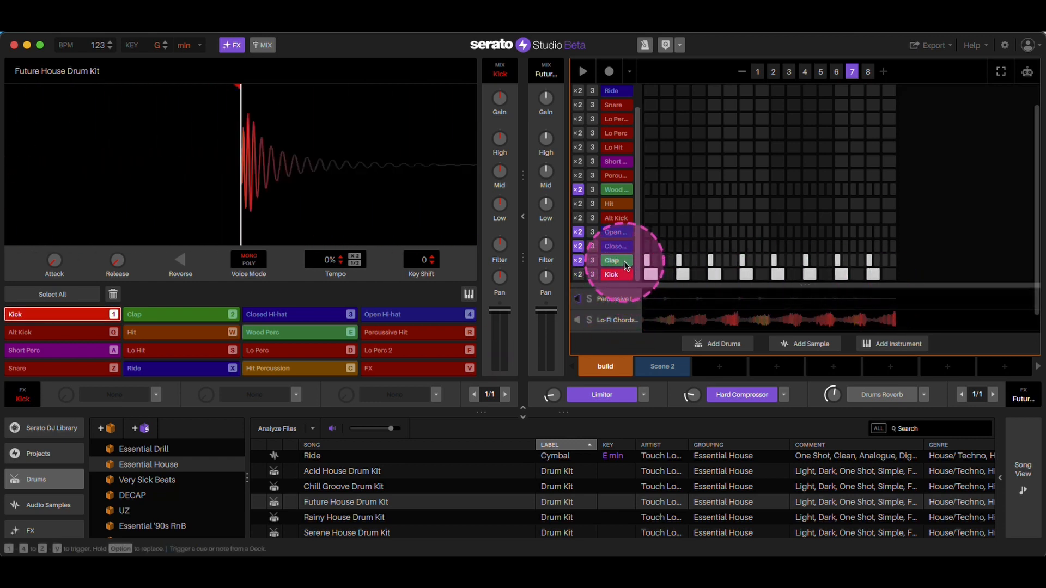
pyautogui.click(623, 260)
pyautogui.click(622, 273)
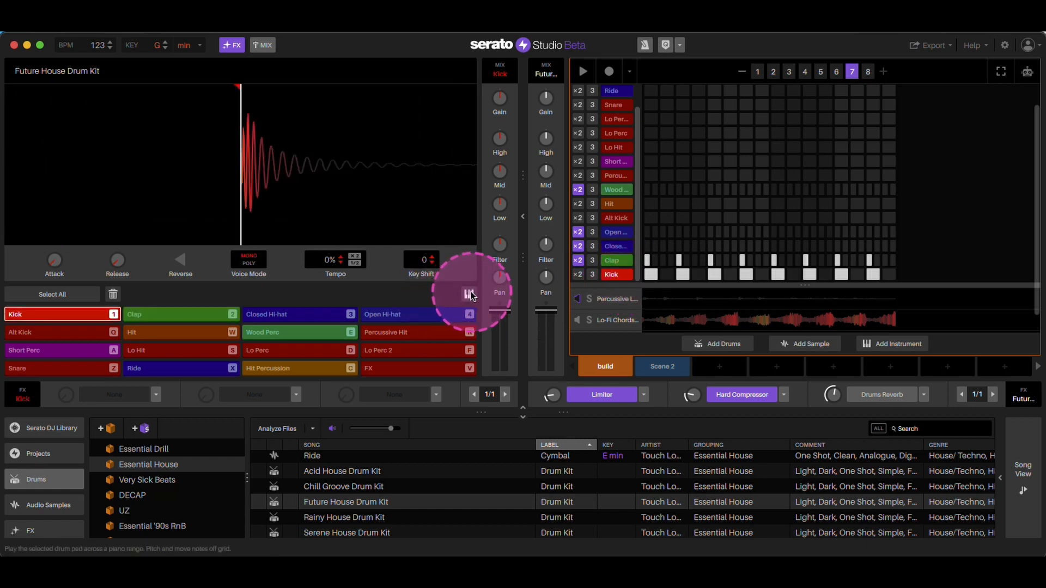
# - Open the Kick in keyboard mode, examine its notes across the scene's pages through page 8, and return to the drum pads
pyautogui.click(615, 274)
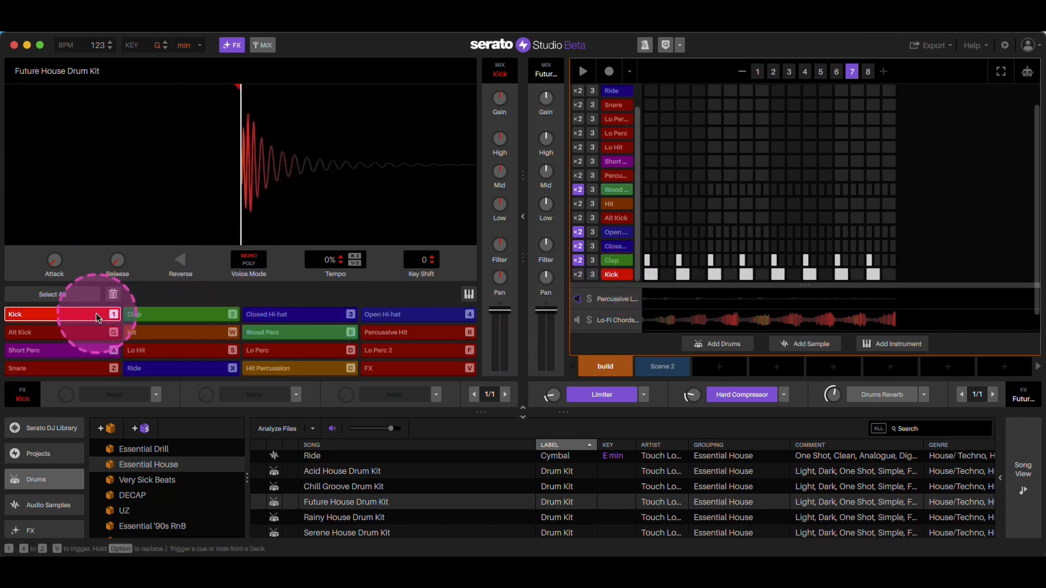
pyautogui.click(469, 294)
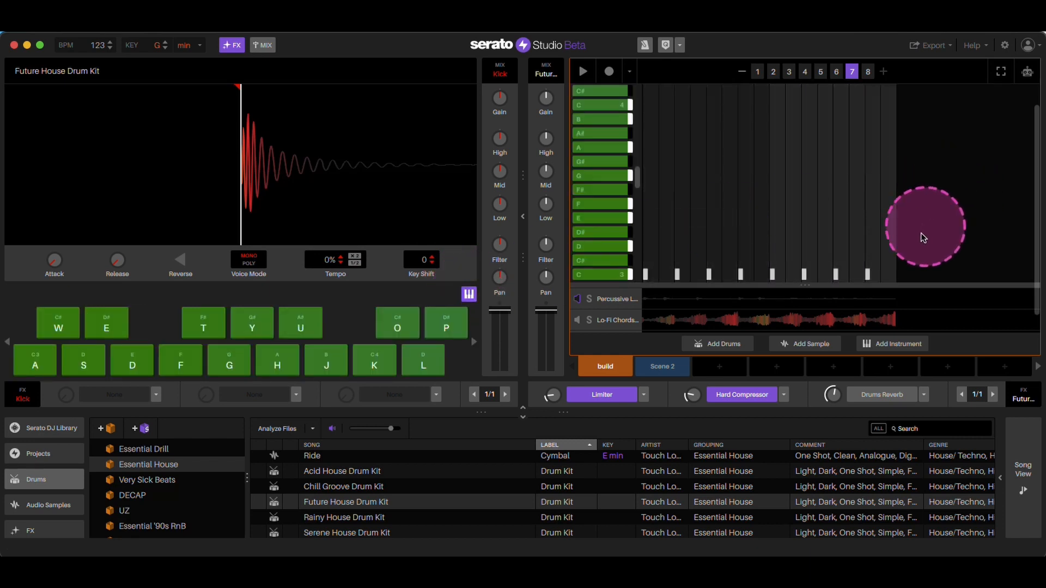
pyautogui.click(836, 71)
pyautogui.click(822, 72)
pyautogui.click(805, 72)
pyautogui.click(790, 72)
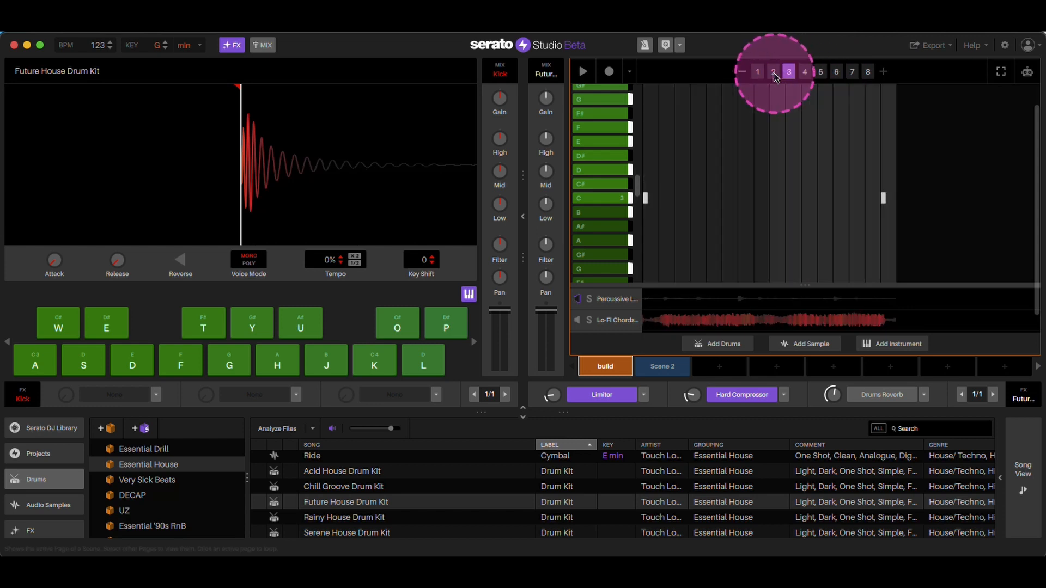
pyautogui.click(757, 72)
pyautogui.click(868, 71)
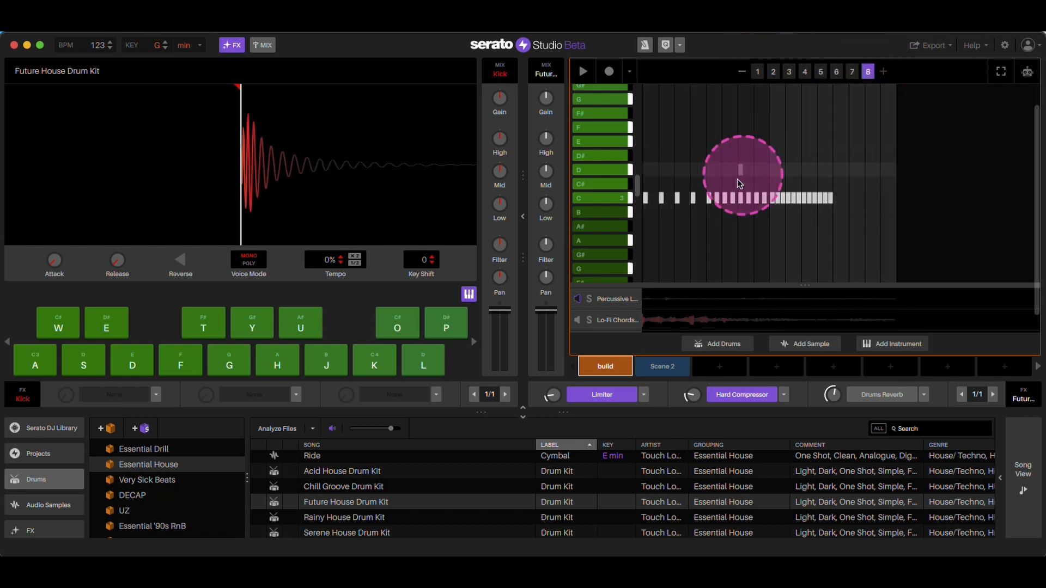
pyautogui.moveTo(868, 227); pyautogui.dragTo(838, 221)
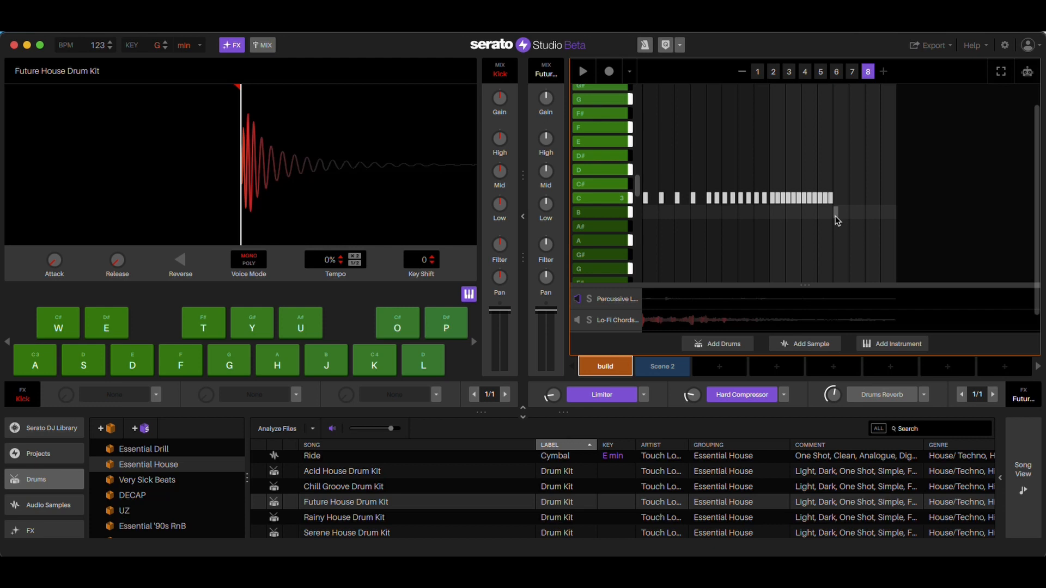
pyautogui.click(470, 294)
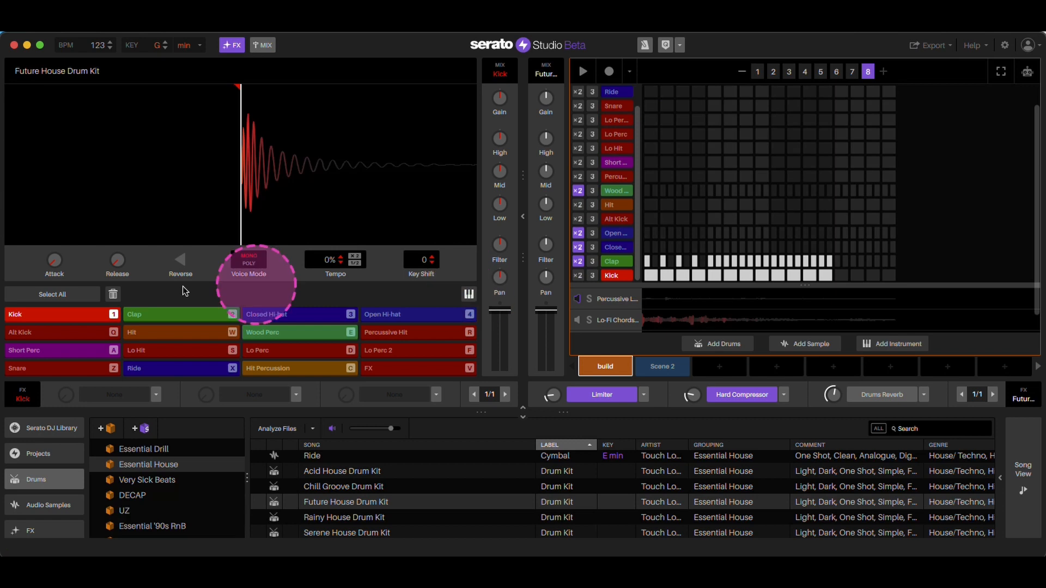
# - Select and audition the Clap sound, and open it in keyboard mode
pyautogui.click(210, 317)
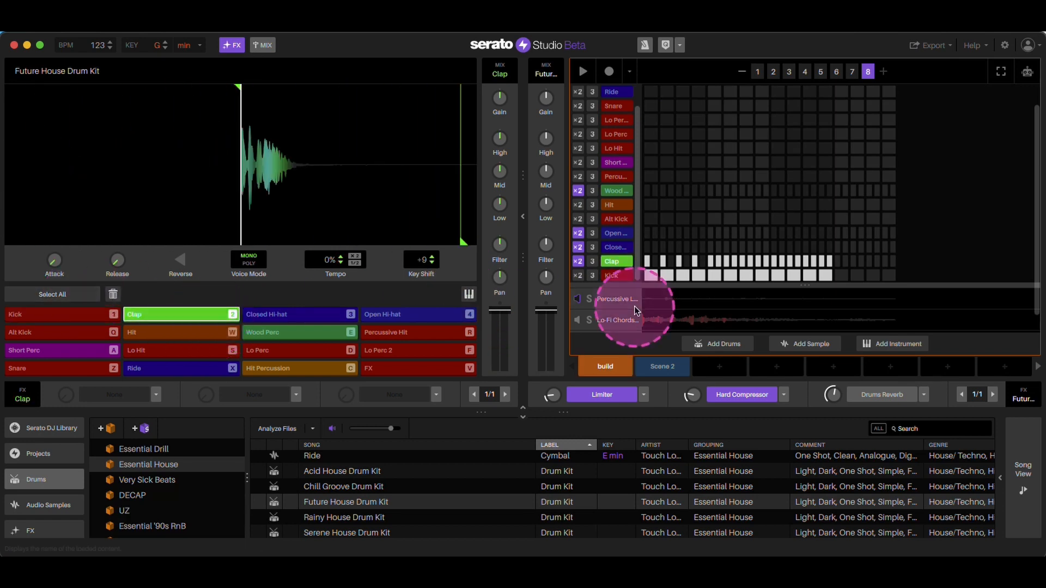
pyautogui.click(625, 261)
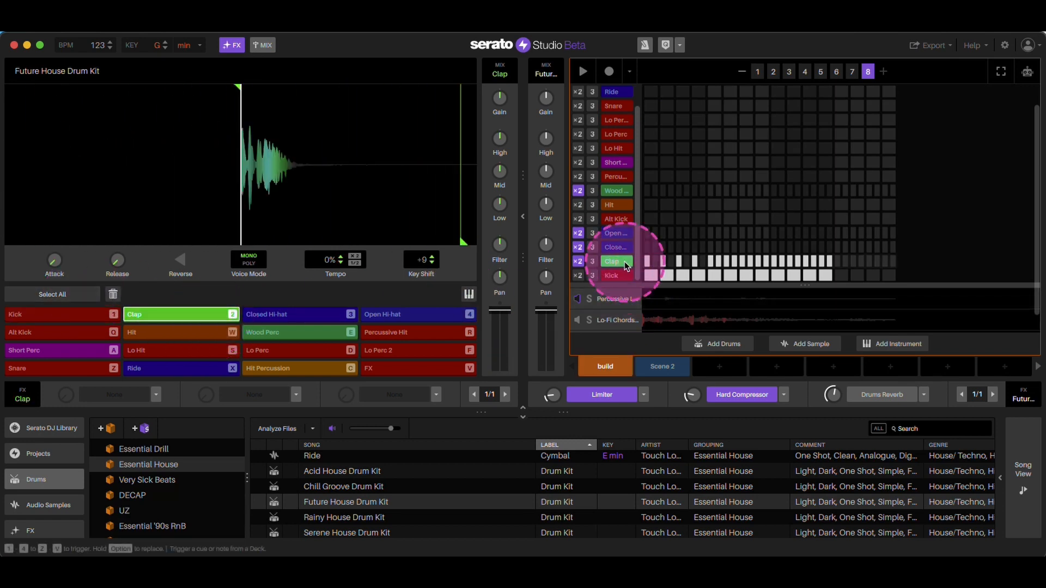
pyautogui.click(469, 294)
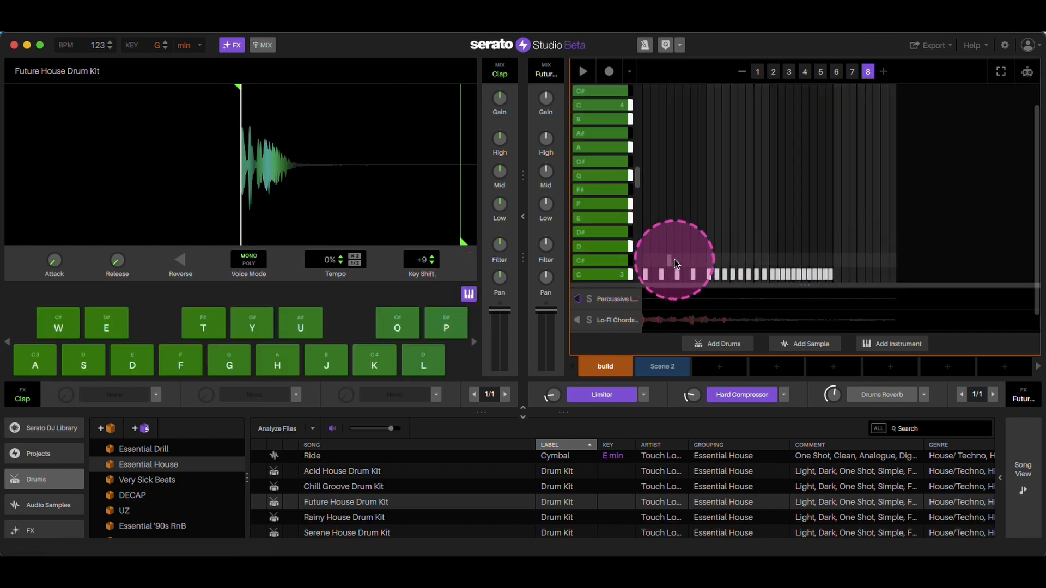
# - Place a C# clap note at the start of page 1 and remove it again
pyautogui.click(758, 72)
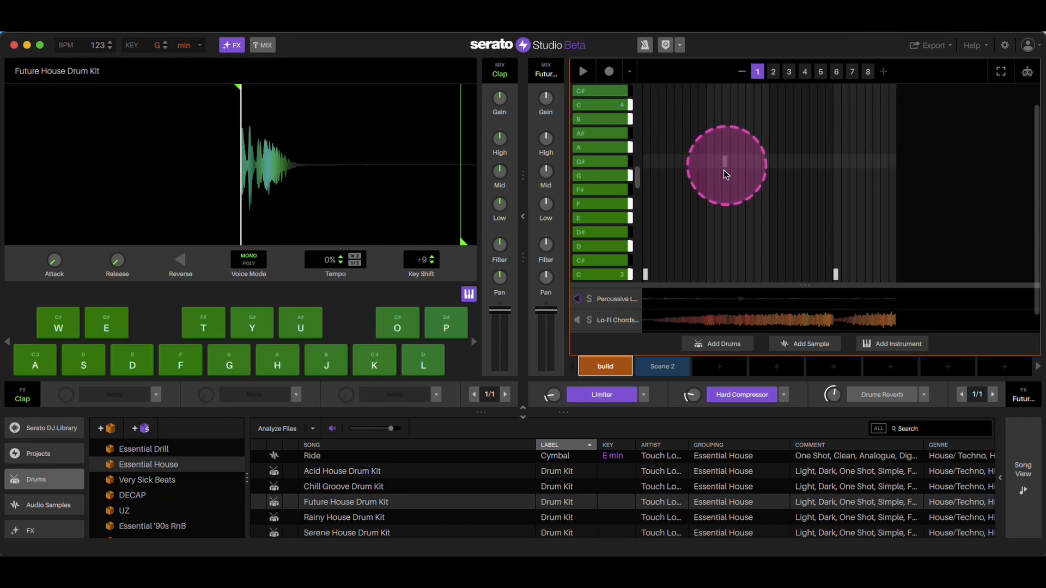
pyautogui.click(646, 261)
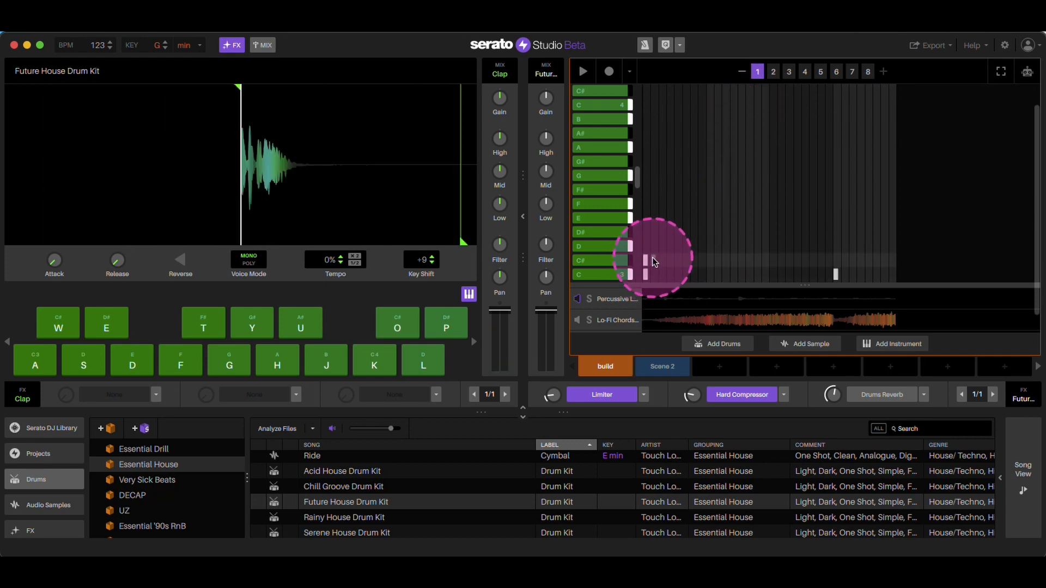
pyautogui.click(647, 262)
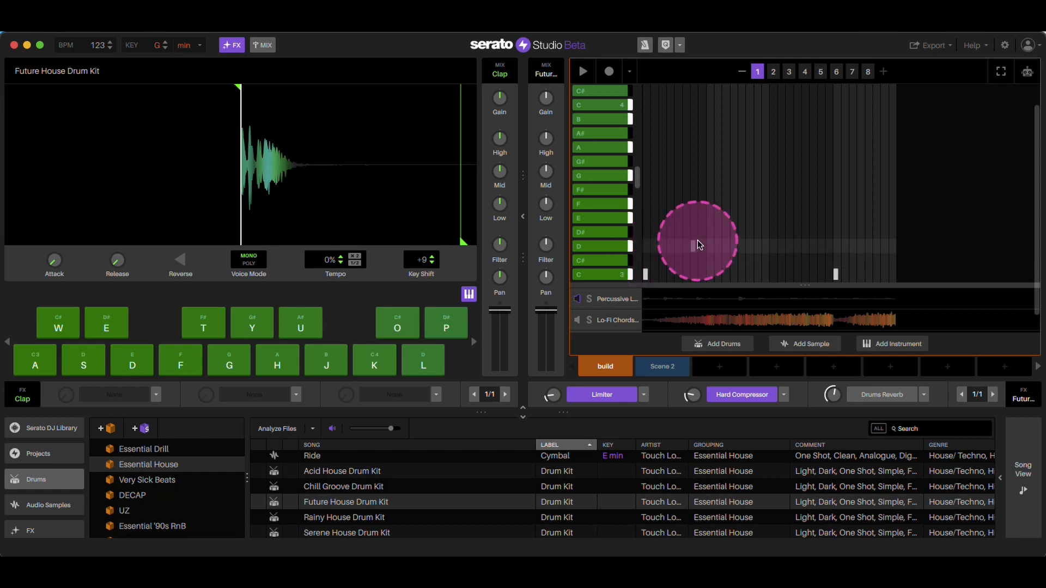
# - Examine the clap notes on pages 2 and 3, and return to the drum pads
pyautogui.click(783, 74)
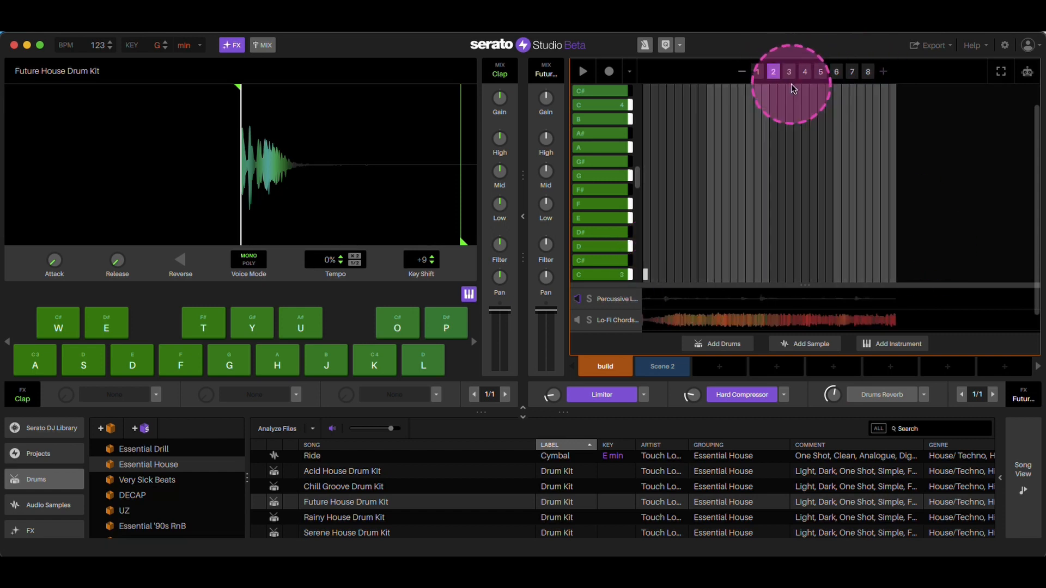
pyautogui.click(882, 215)
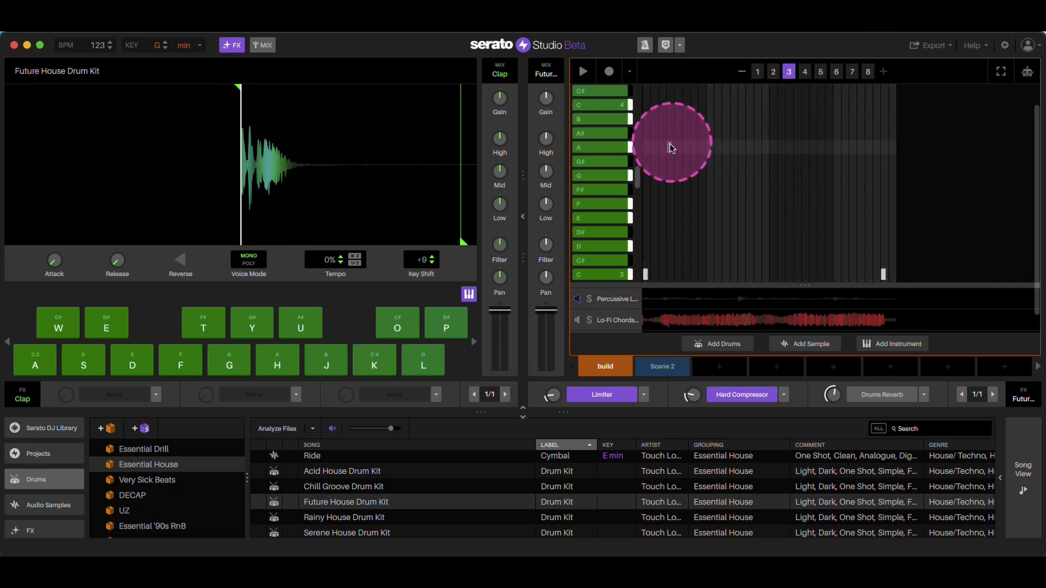
pyautogui.click(469, 294)
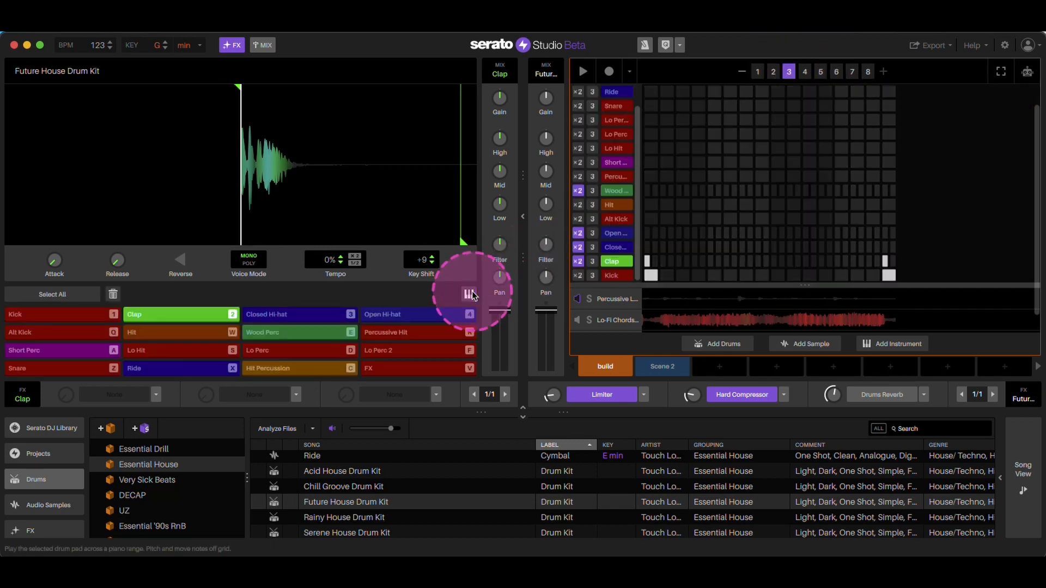
# - Open the Lo-Fi Chords Cm 04 track on page 1 of the build scene, play it back, and stop it
pyautogui.click(716, 320)
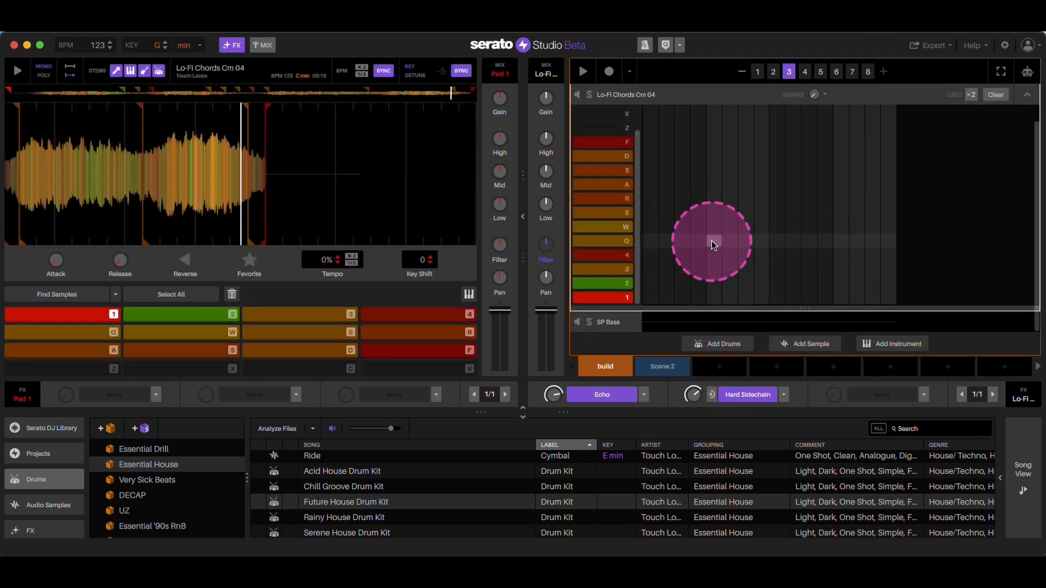
pyautogui.scroll(1, 714, 245)
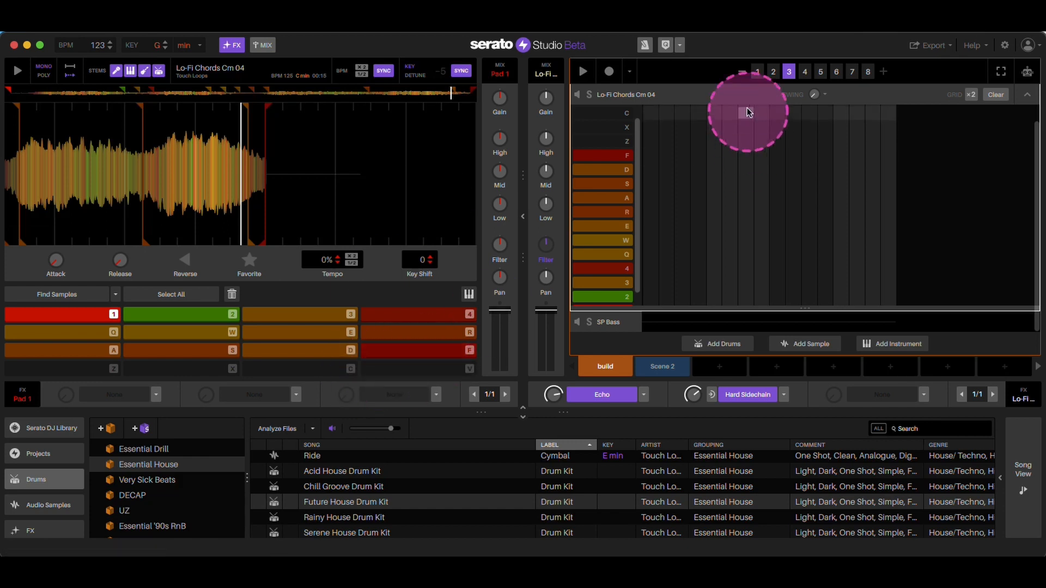
pyautogui.click(757, 72)
pyautogui.click(651, 156)
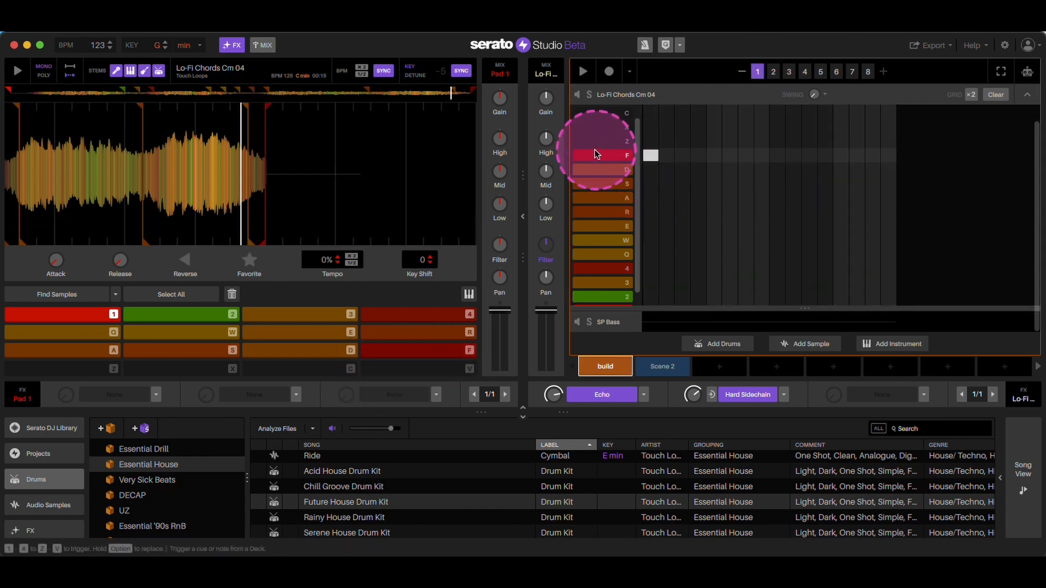
pyautogui.press('space')
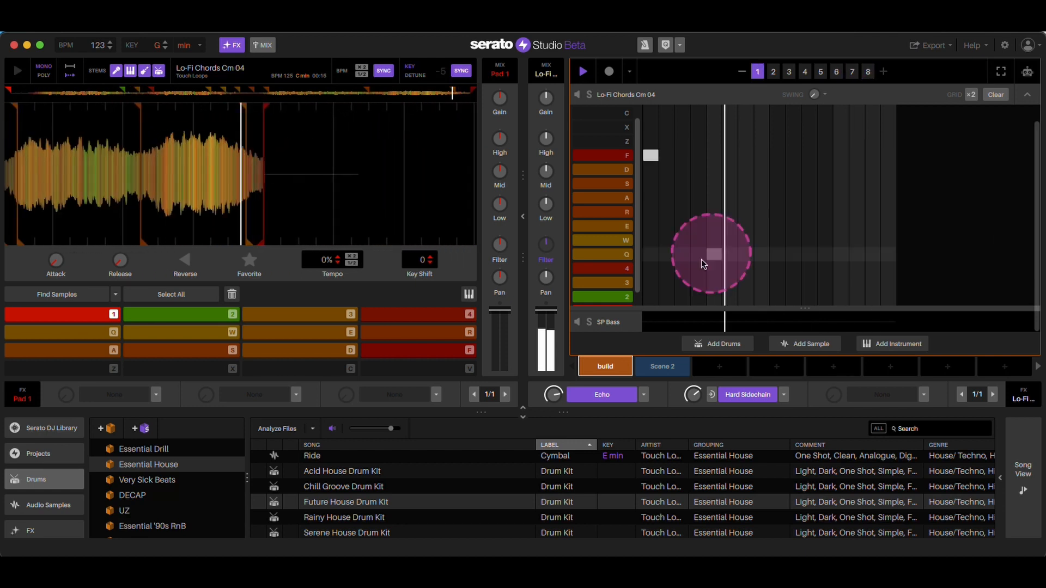
pyautogui.press('space')
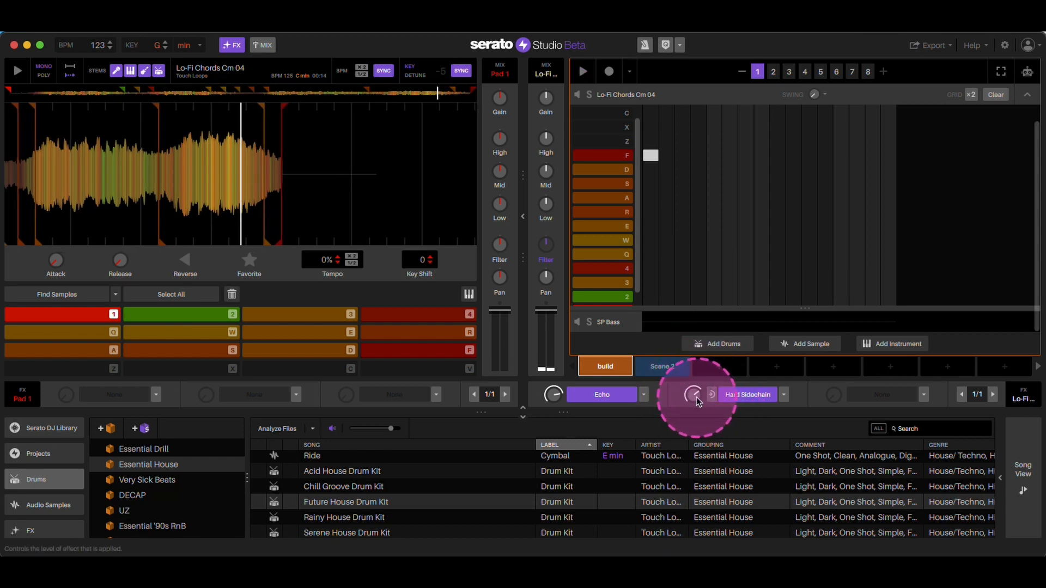
# - Raise the Hard Sidechain effect level on the Lo-Fi Chords Cm 04 track to maximum, and listen to the result
pyautogui.moveTo(695, 399)
pyautogui.mouseDown()
pyautogui.moveTo(778, 400)
pyautogui.moveTo(679, 401)
pyautogui.moveTo(697, 396)
pyautogui.mouseUp()
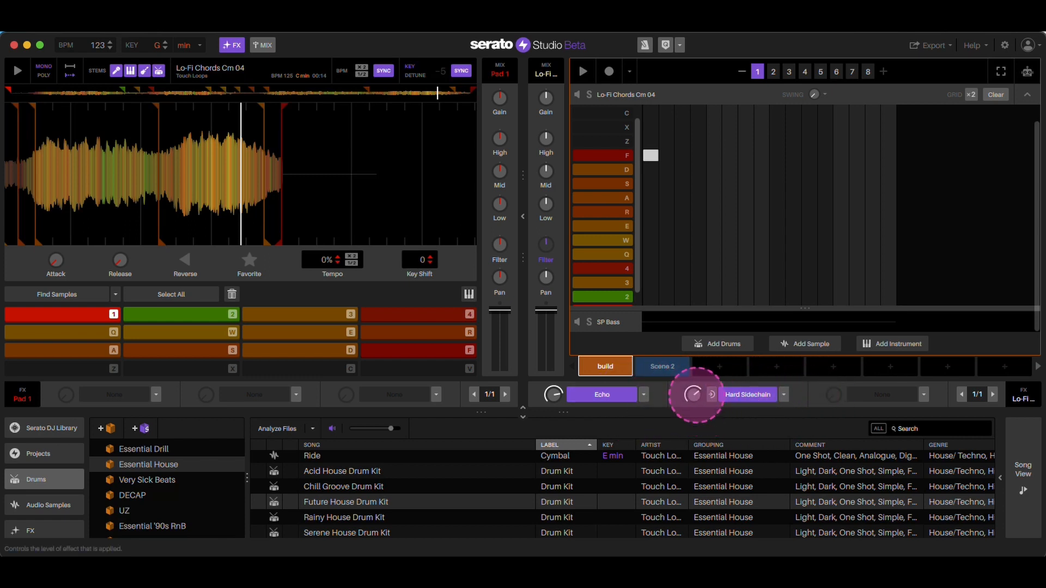
pyautogui.press('space')
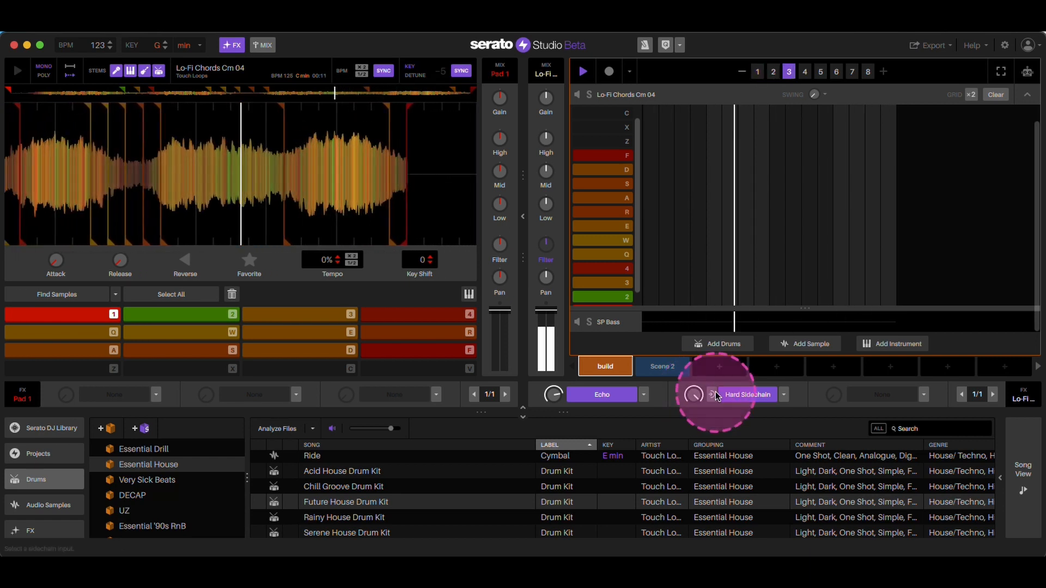
pyautogui.press('space')
# - Bring up the Filter automation of the Lo-Fi Chords Cm 04 track in the build scene
pyautogui.click(549, 247)
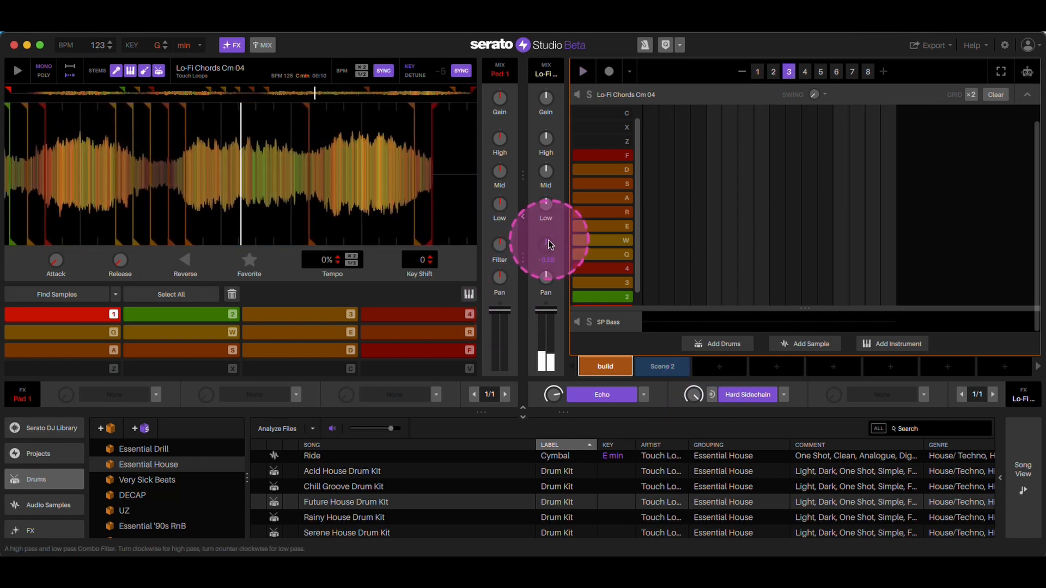
pyautogui.click(1025, 74)
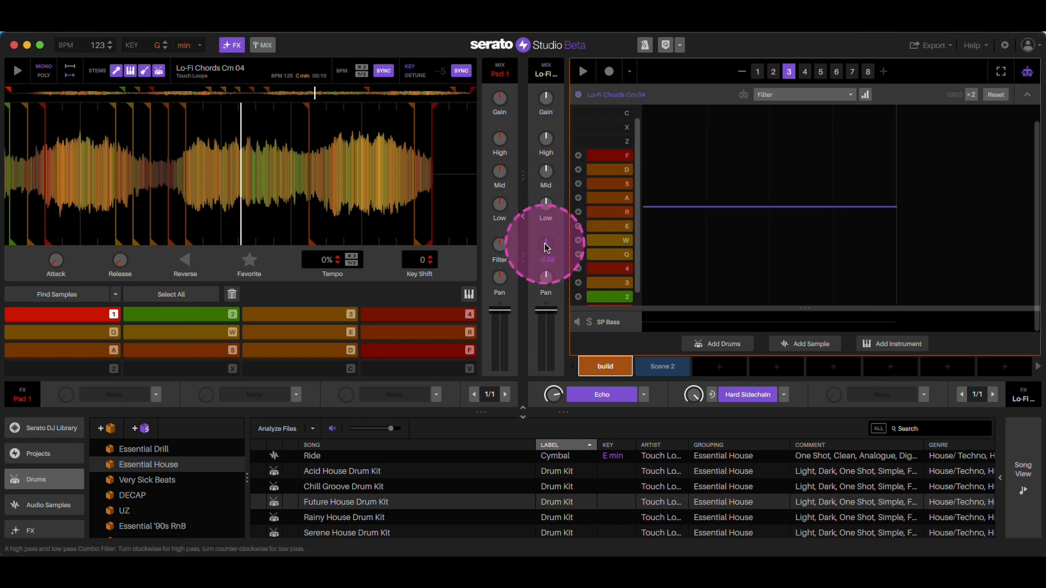
pyautogui.moveTo(544, 243); pyautogui.dragTo(548, 236)
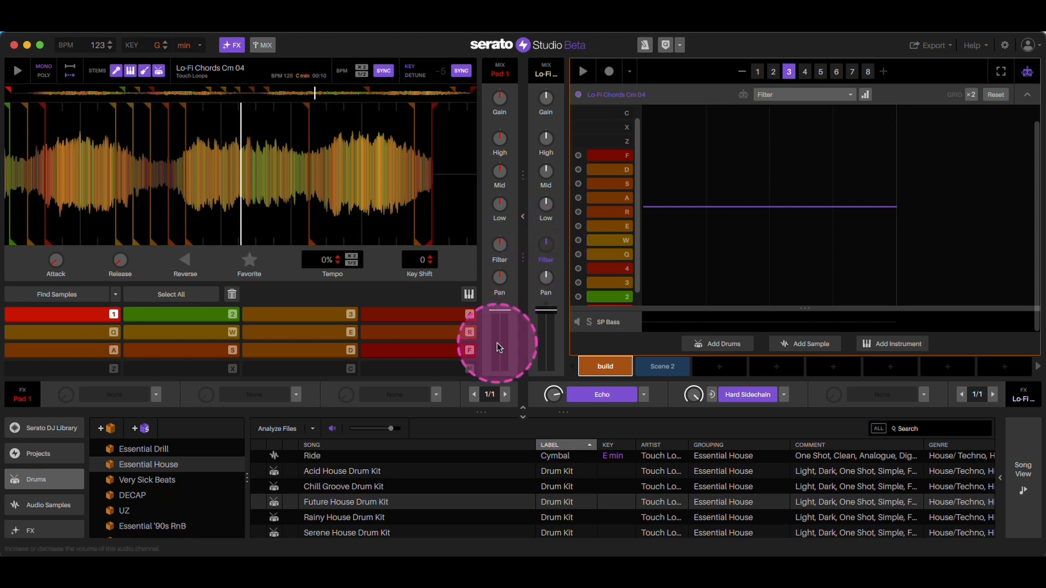
pyautogui.click(542, 247)
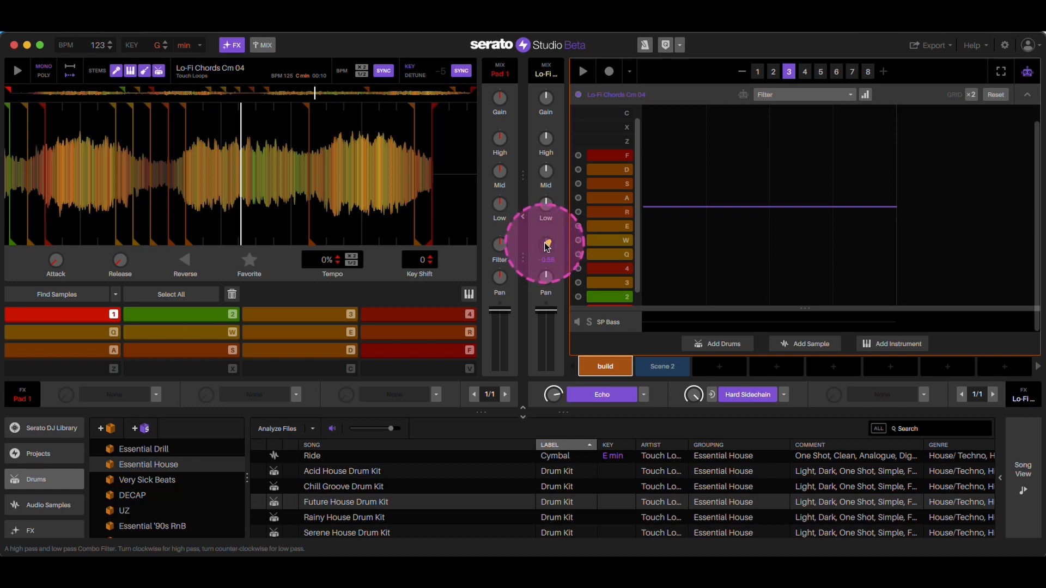
pyautogui.click(1029, 72)
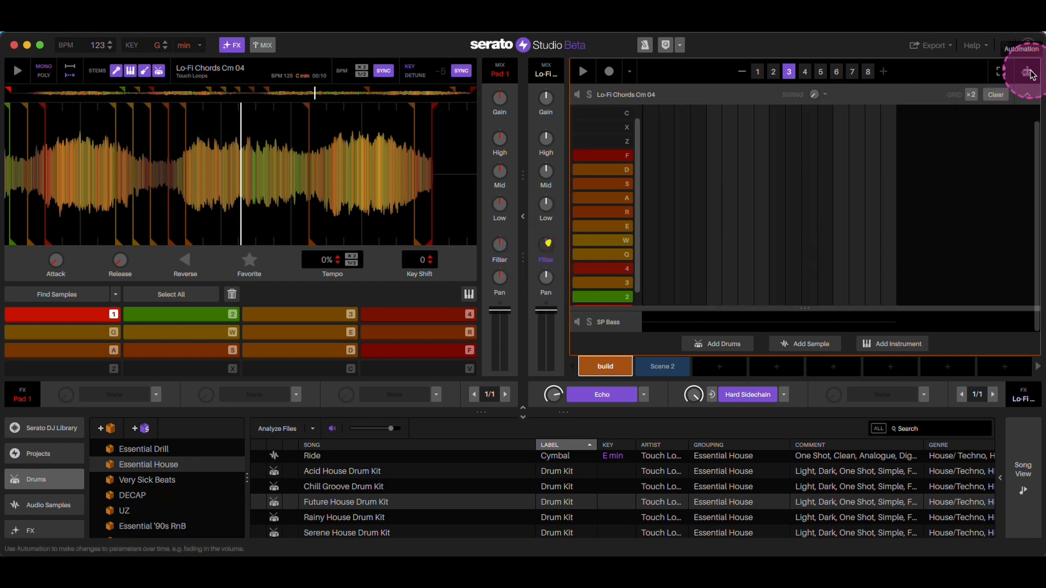
pyautogui.click(1030, 73)
pyautogui.click(550, 245)
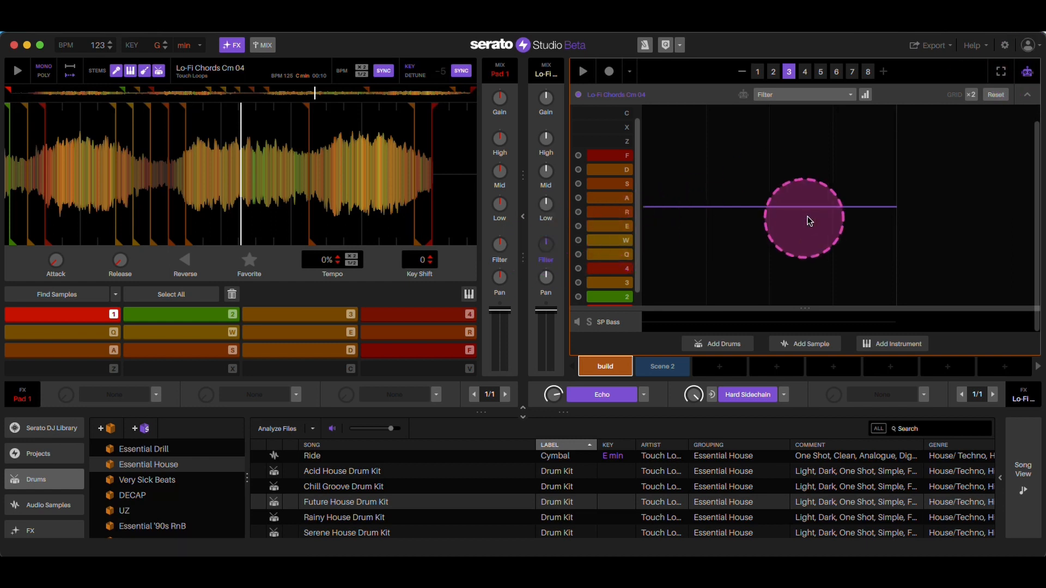
# - Reset the Filter automation, record a new filter sweep on the Lo-Fi Chords Cm 04 track, and play it back
pyautogui.click(1006, 96)
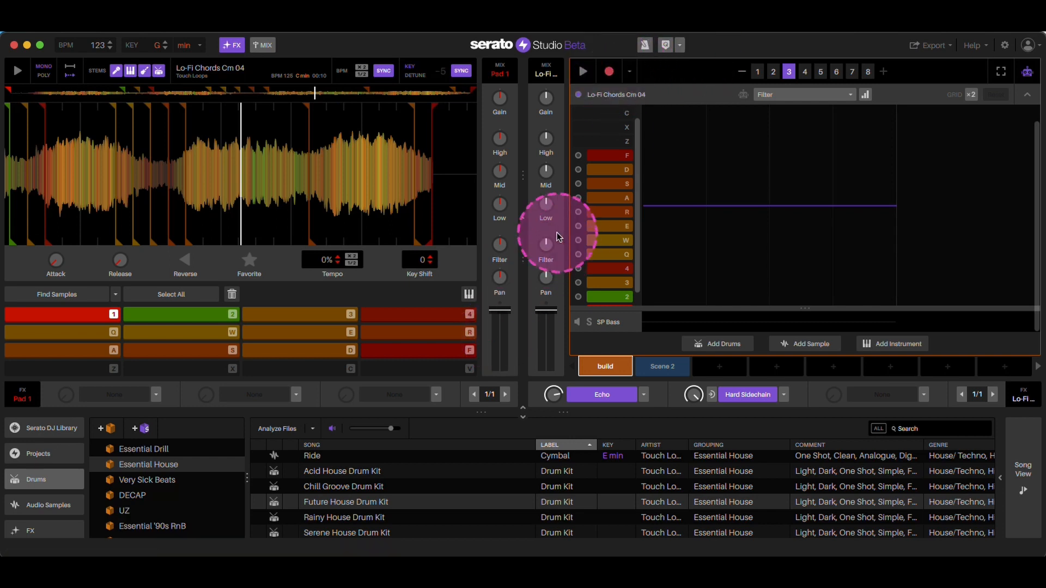
pyautogui.moveTo(547, 239); pyautogui.dragTo(545, 248)
pyautogui.press('space')
pyautogui.click(609, 70)
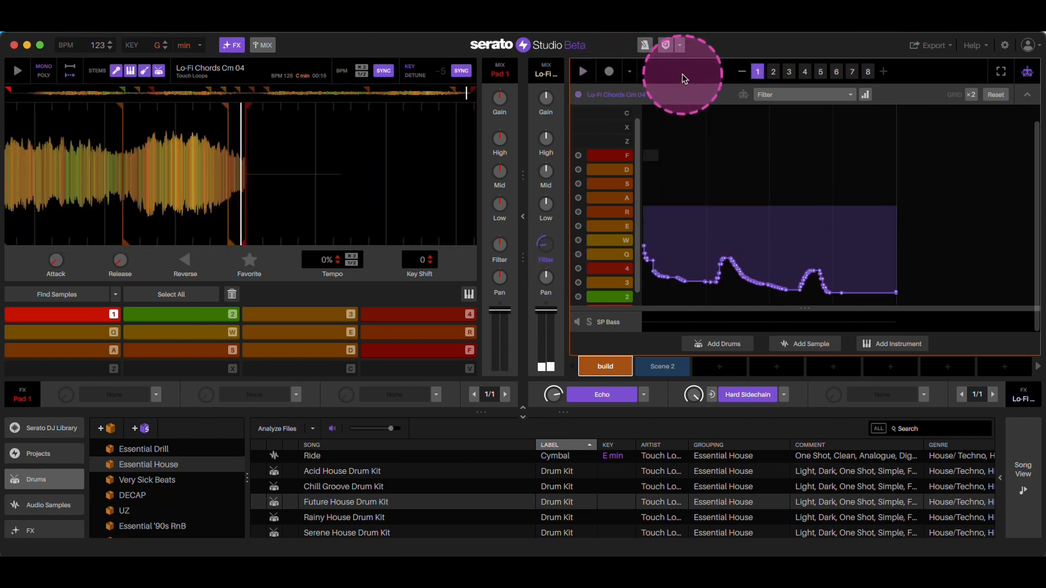
pyautogui.press('space')
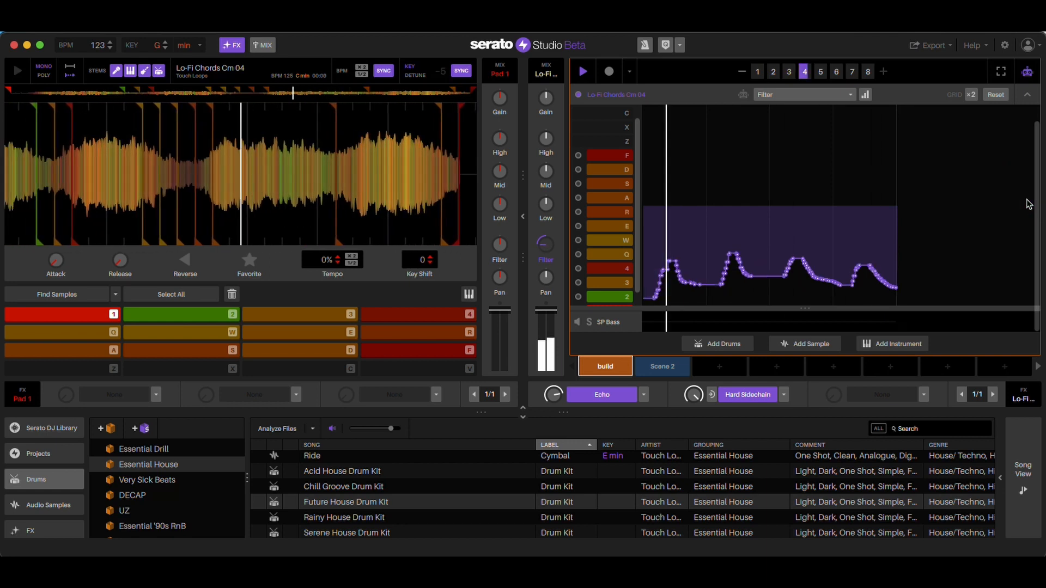
# - Open the Future House Drum Kit track, switch from automation back to its note grid, and stop playback
pyautogui.click(1033, 99)
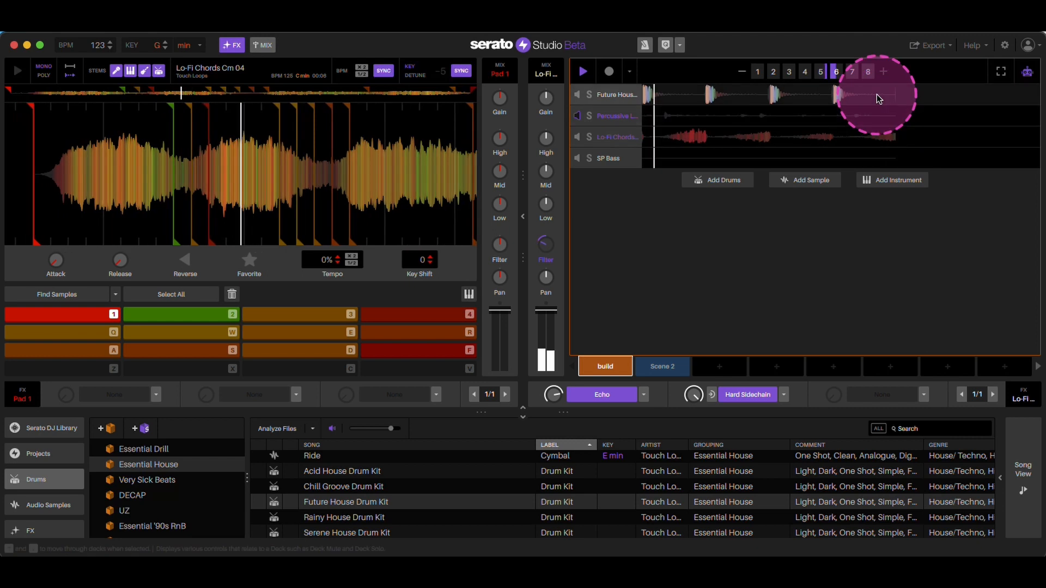
pyautogui.click(876, 93)
pyautogui.click(1027, 71)
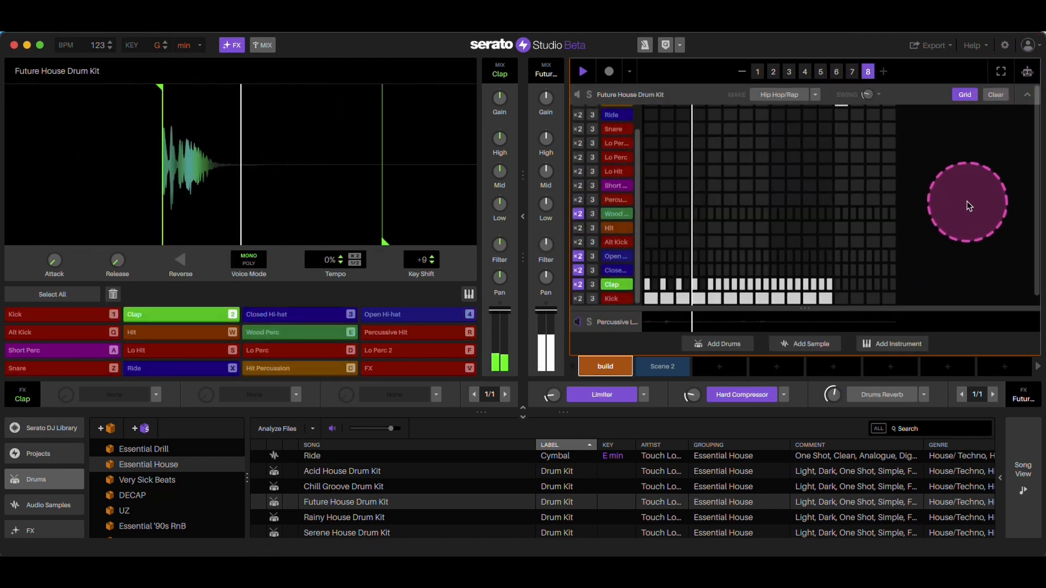
pyautogui.press('space')
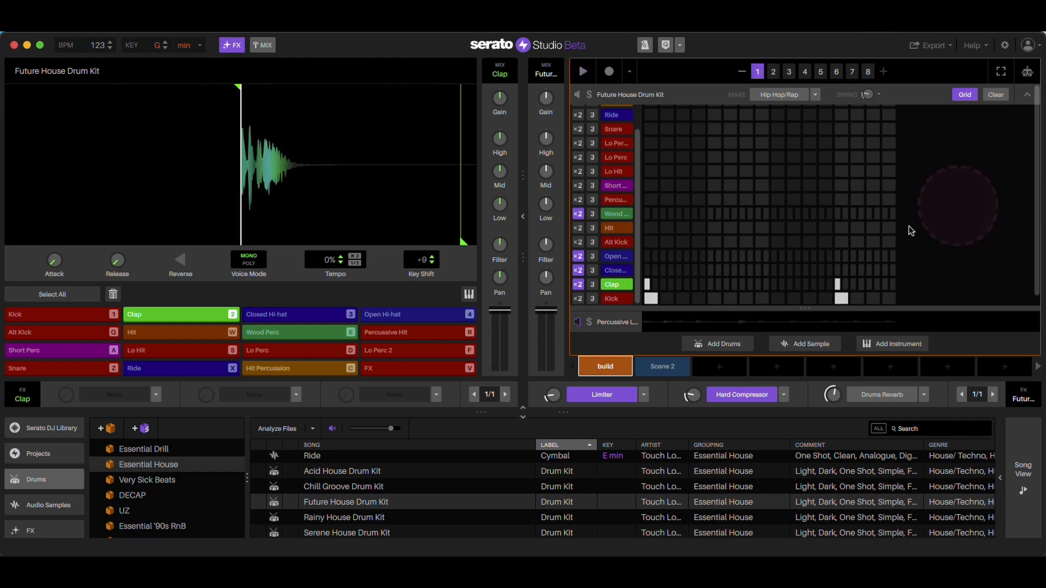
# - Raise the channel gain of the Hit Percussion sound in the Future House Drum Kit
pyautogui.scroll(-3, 786, 257)
pyautogui.scroll(3, 864, 267)
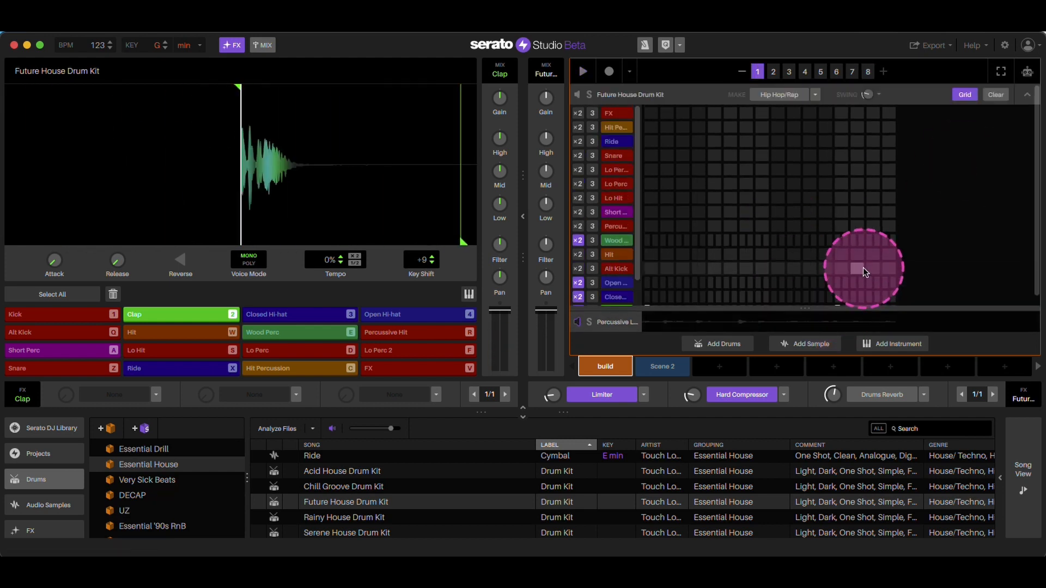
pyautogui.click(623, 128)
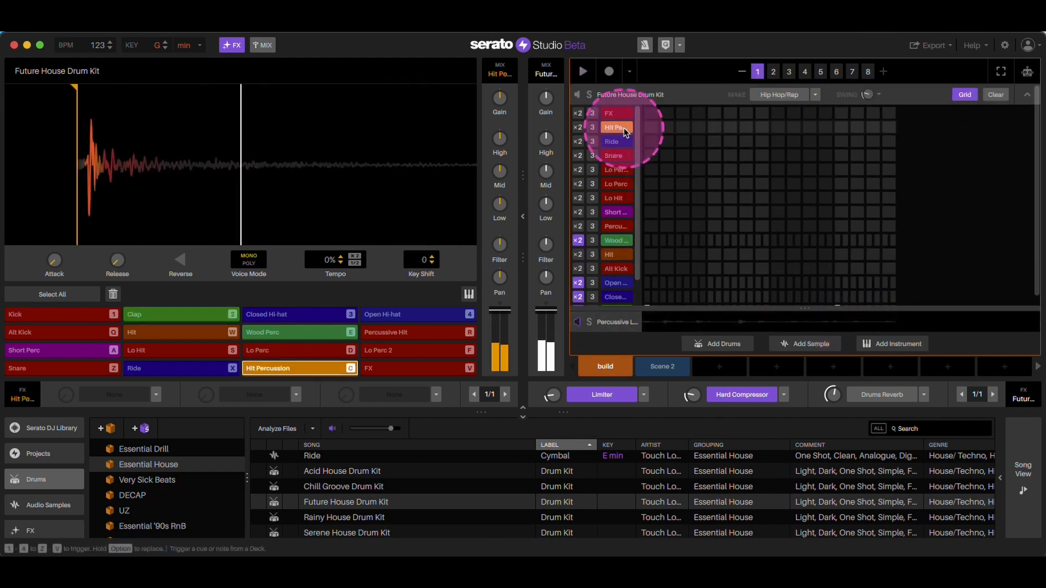
pyautogui.moveTo(499, 98)
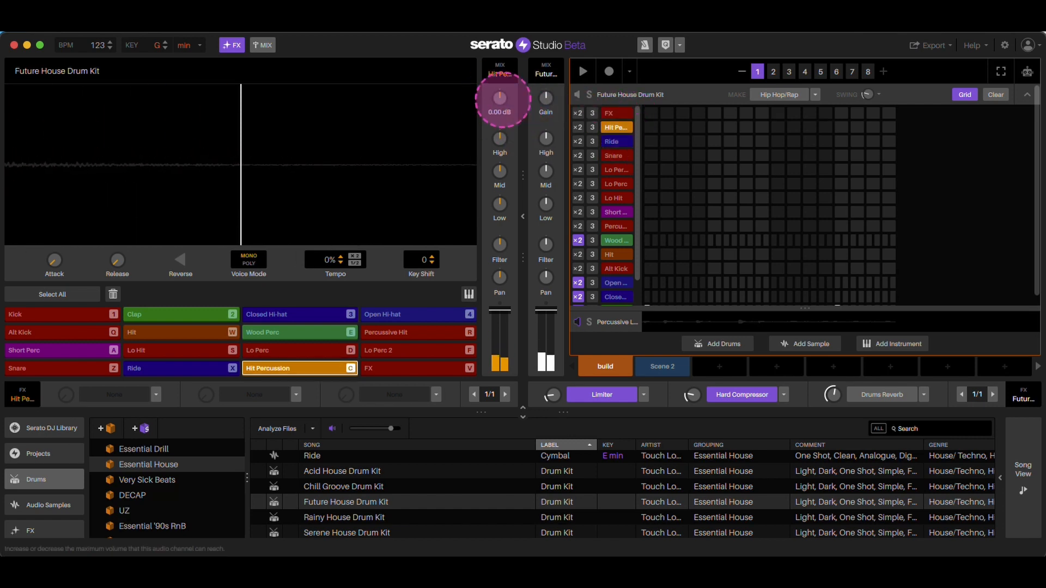
pyautogui.moveTo(503, 100); pyautogui.dragTo(503, 80)
# - Automate the mixer Mute on page 8 of the Lo-Fi Chords Cm 04 track so it switches on for the last quarter
pyautogui.click(1025, 97)
pyautogui.click(789, 136)
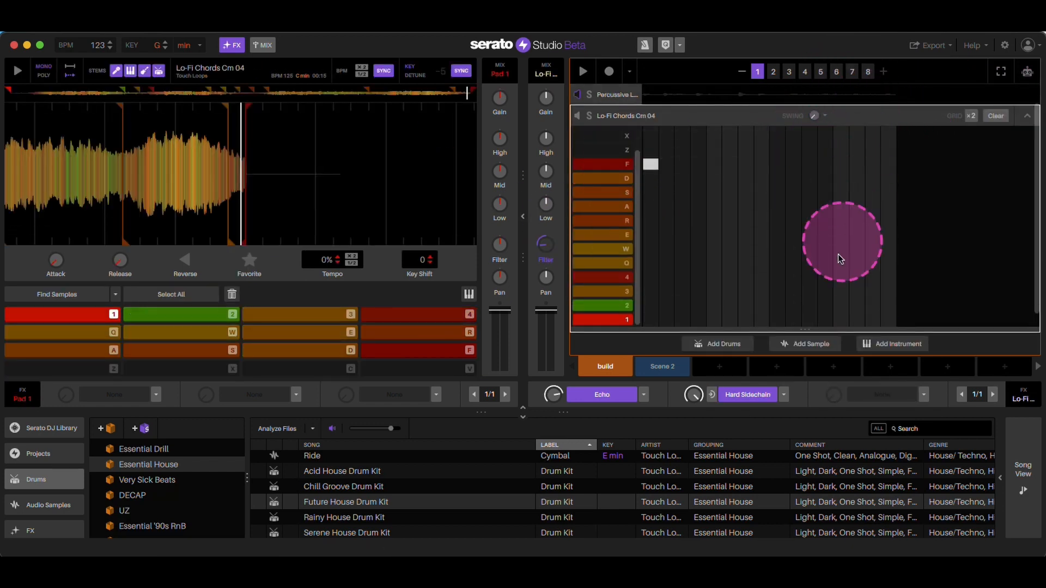
pyautogui.click(868, 72)
pyautogui.click(1027, 71)
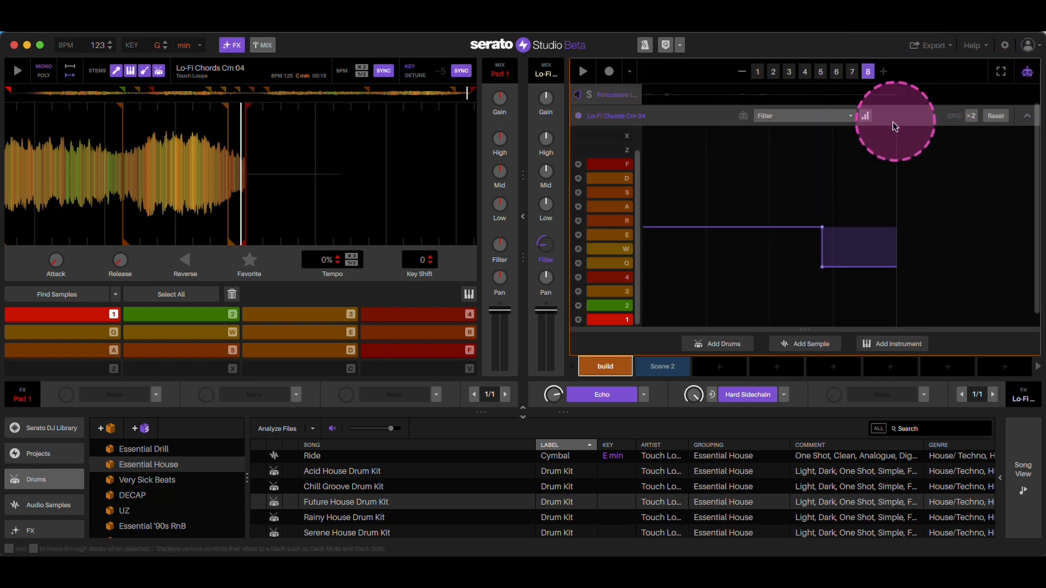
pyautogui.click(833, 117)
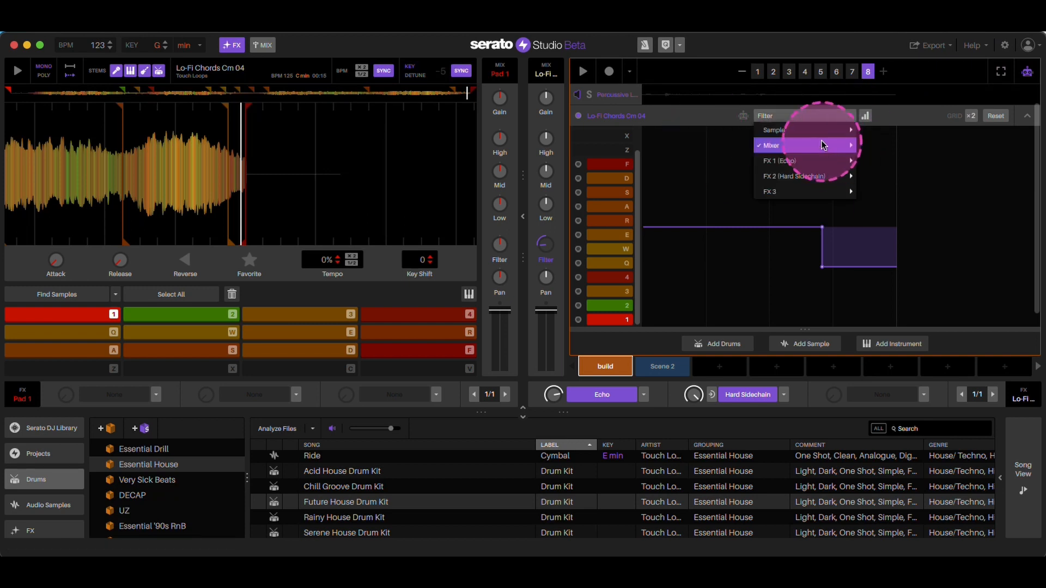
pyautogui.moveTo(850, 145)
pyautogui.click(864, 249)
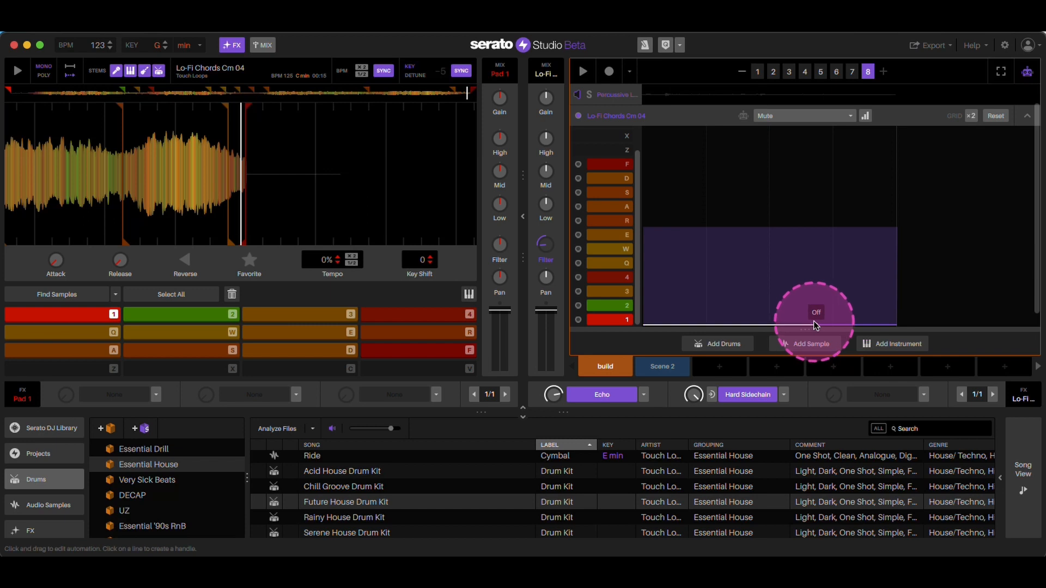
pyautogui.moveTo(818, 325); pyautogui.dragTo(833, 131)
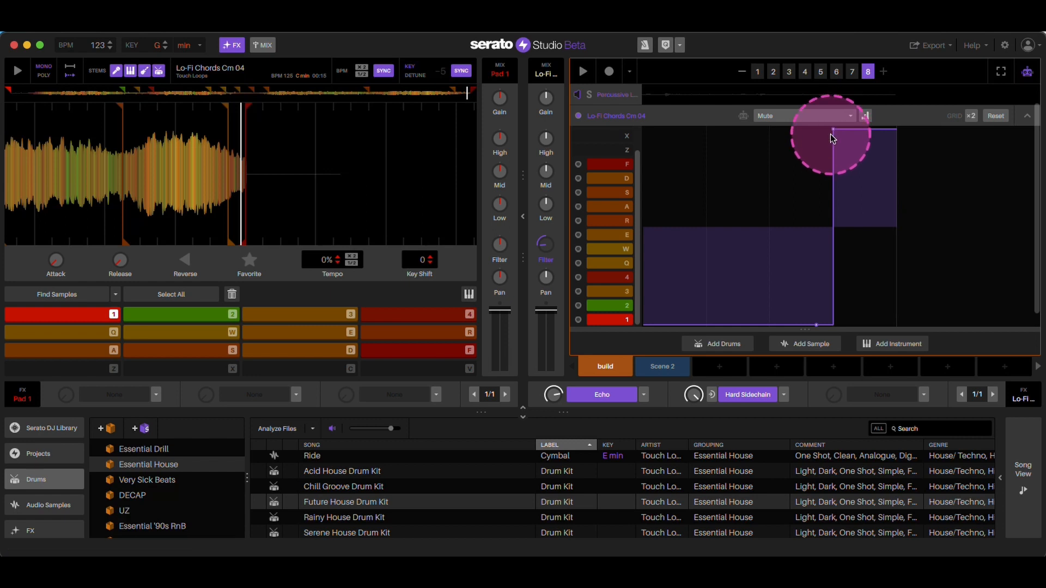
pyautogui.click(1028, 116)
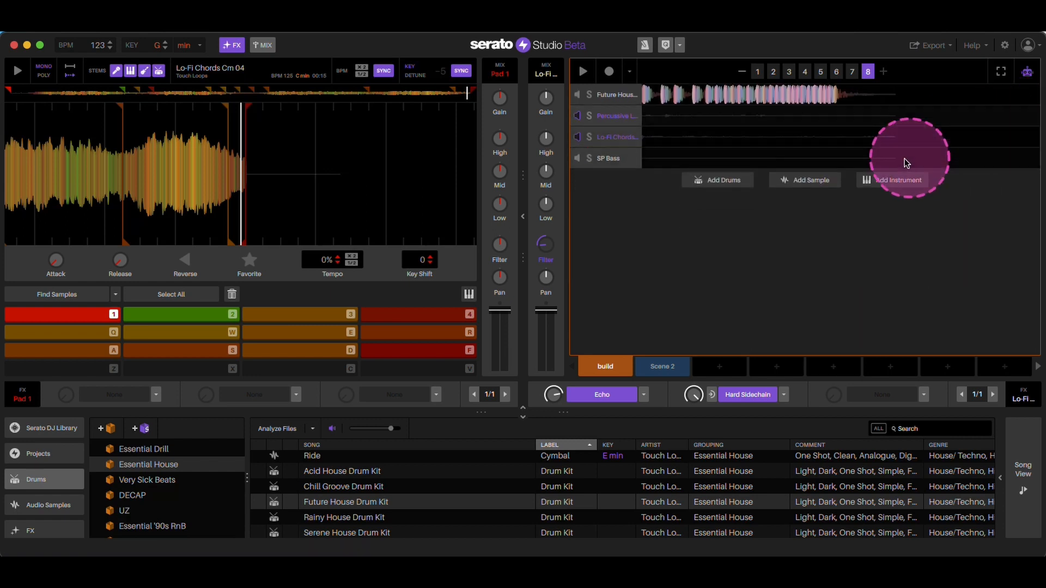
# - Loop page 8 to audition the drum kit ending with the Hit Percussion note, and release the loop
pyautogui.click(848, 96)
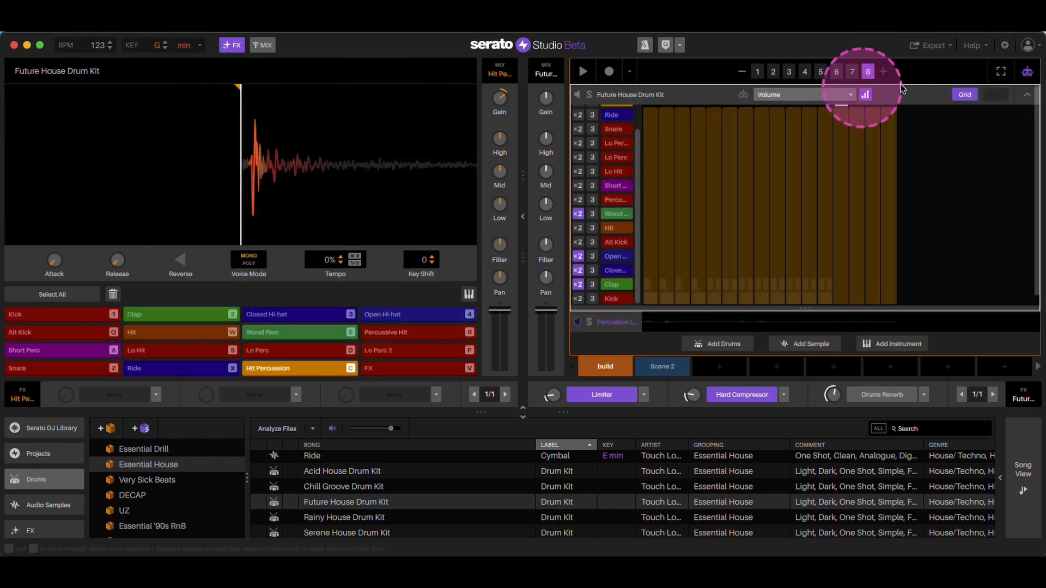
pyautogui.click(1029, 73)
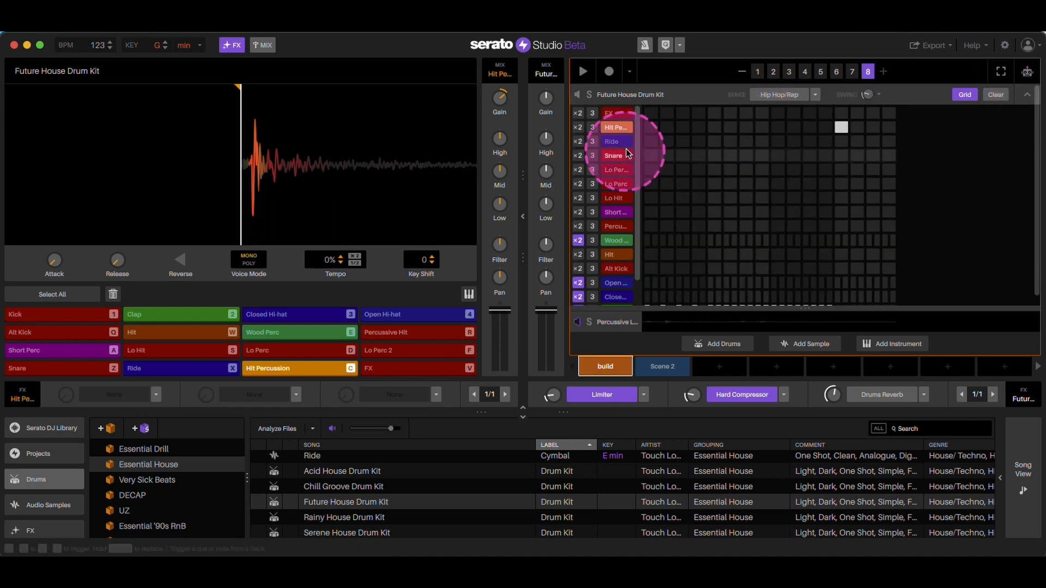
pyautogui.scroll(2, 626, 148)
pyautogui.click(867, 73)
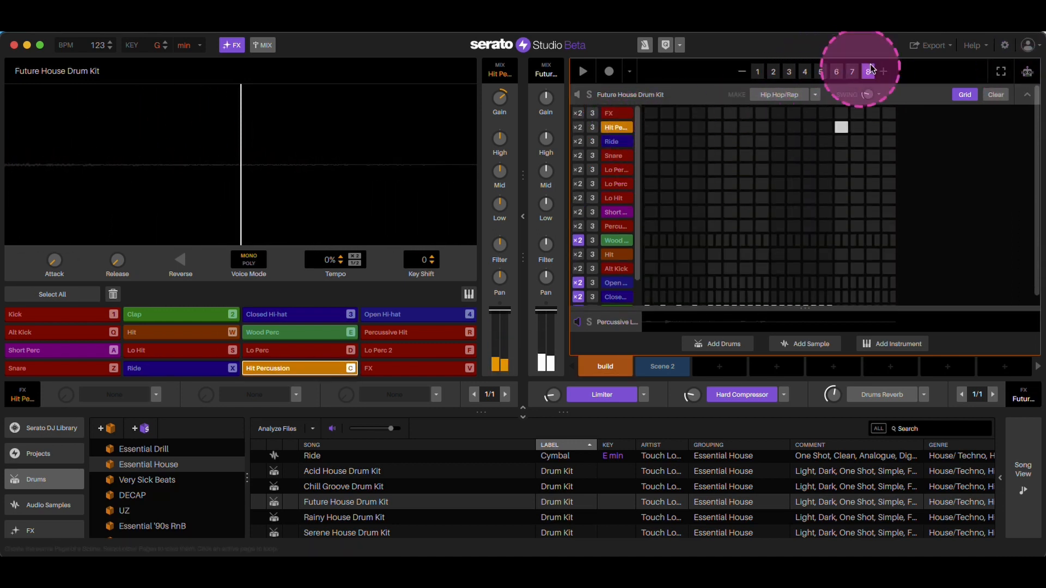
pyautogui.press('space')
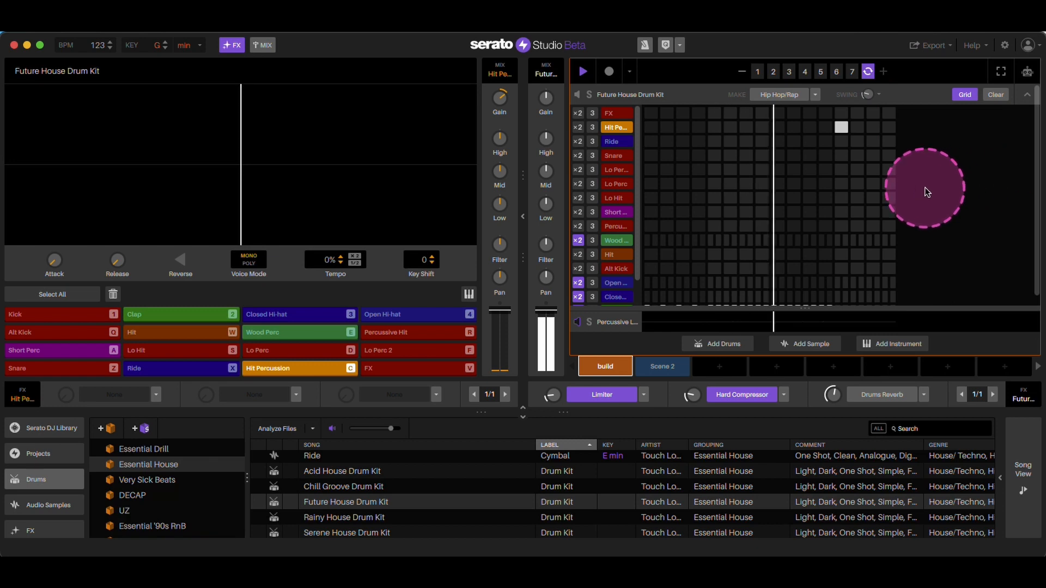
pyautogui.press('space')
pyautogui.click(868, 72)
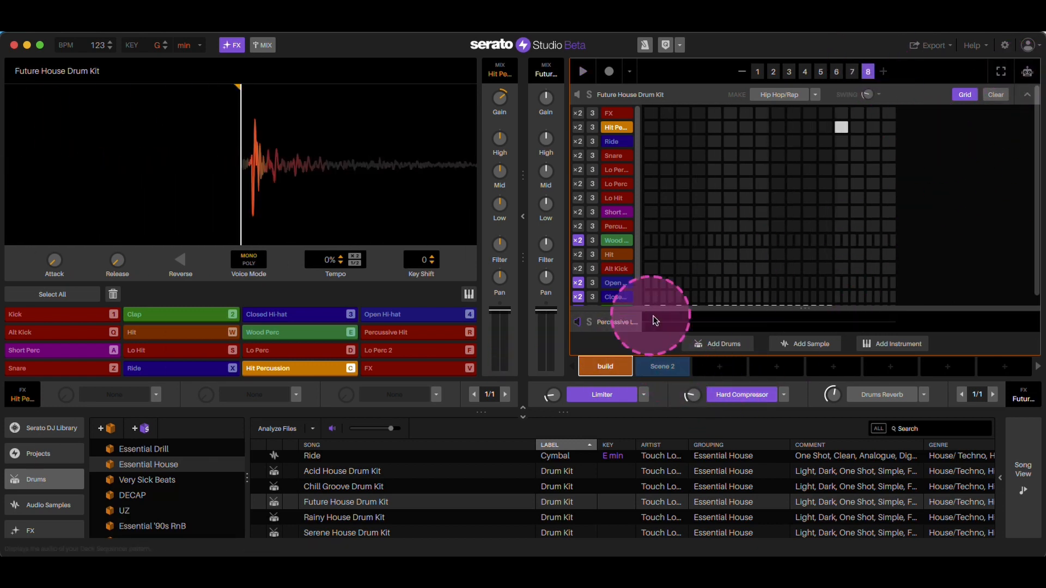
pyautogui.click(1028, 94)
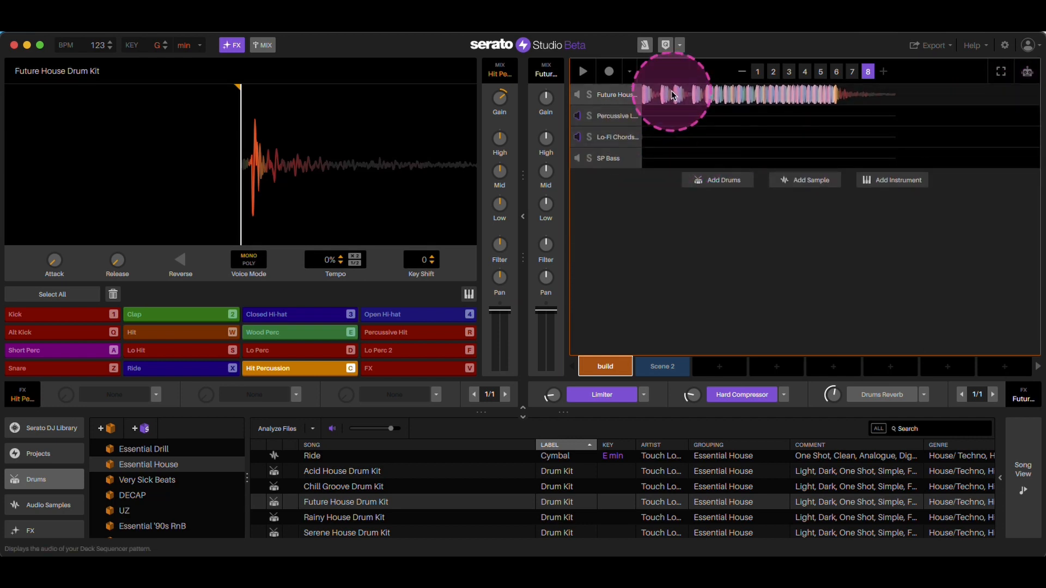
# - Play the build scene with the Future House Drum Kit grid open, and stop it on page 1
pyautogui.click(738, 99)
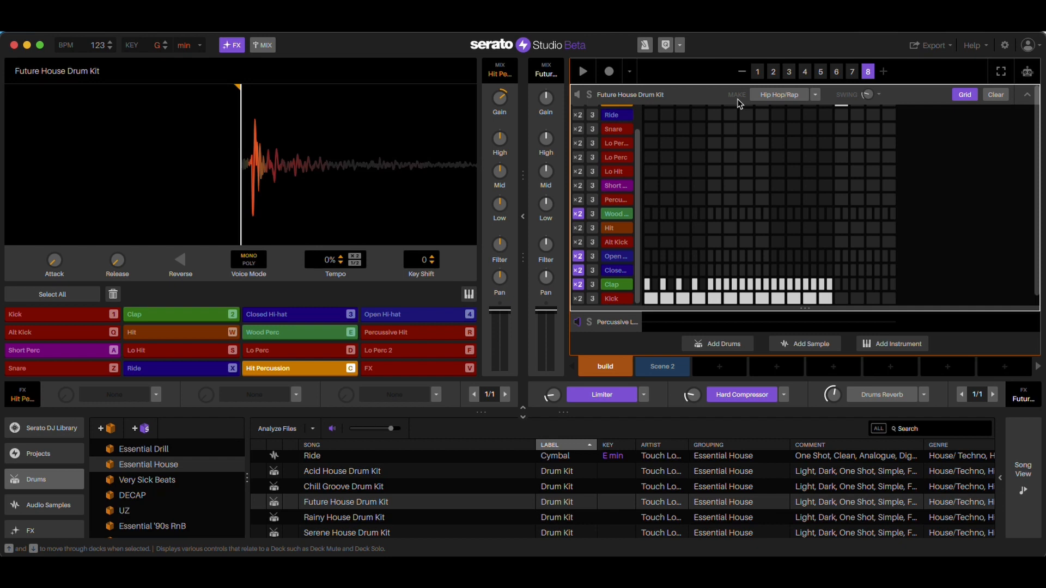
pyautogui.press('space')
pyautogui.click(757, 71)
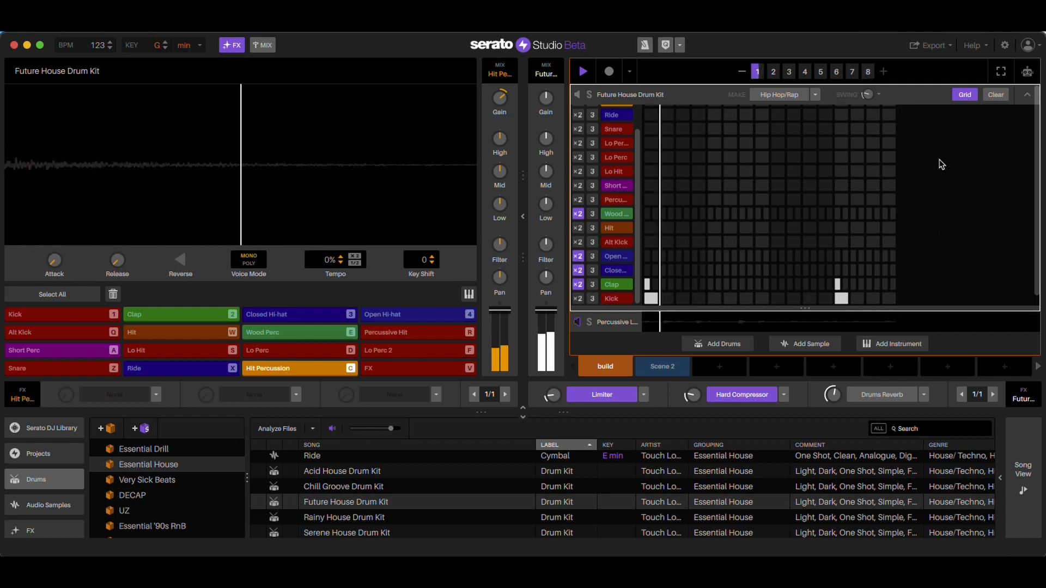
pyautogui.press('space')
# - Reset the Filter automation on the Lo-Fi Chords Cm 04 track and return the filter to 0.00
pyautogui.scroll(-3, 777, 316)
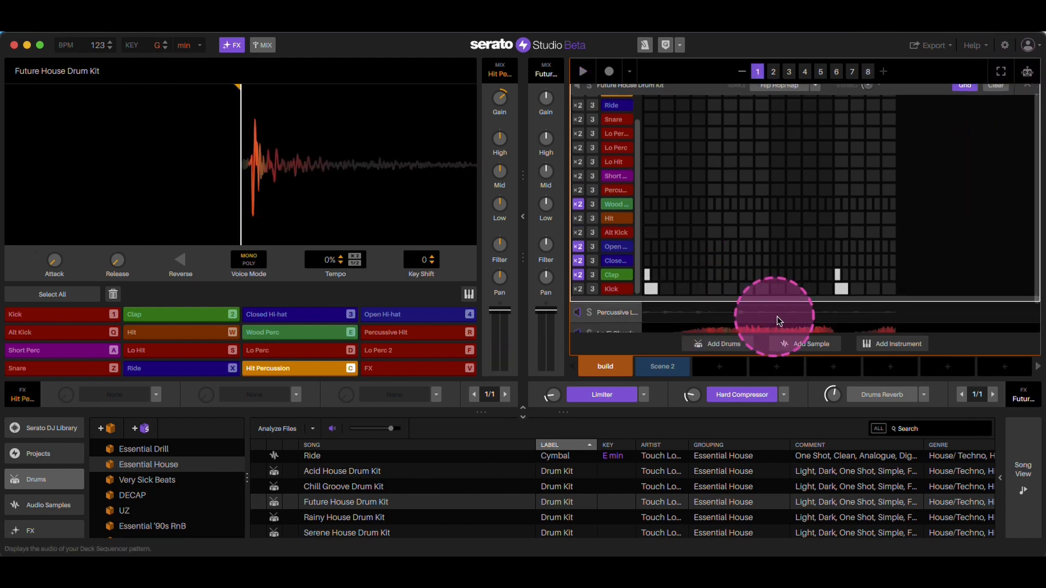
pyautogui.click(754, 302)
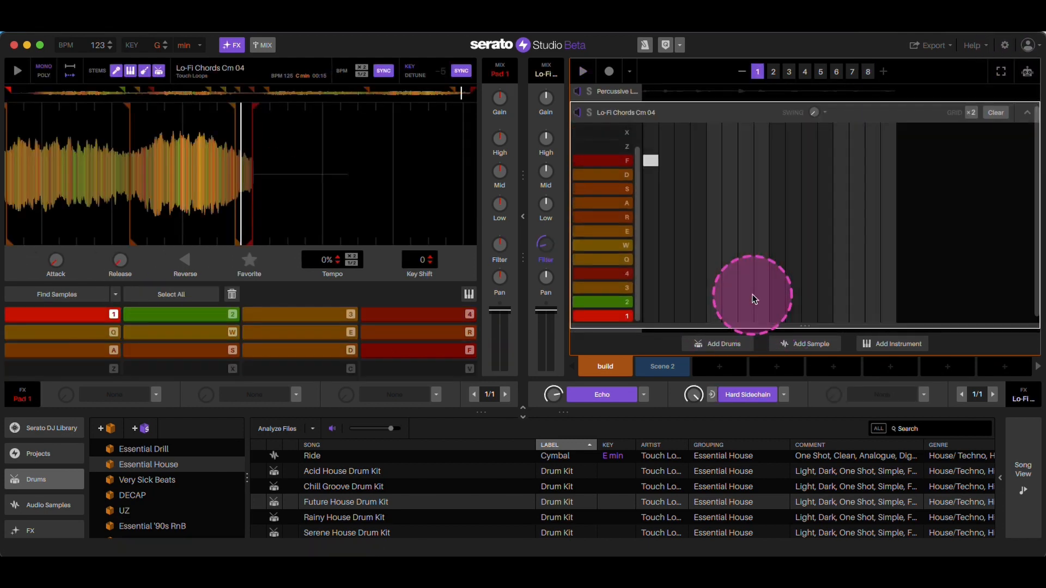
pyautogui.click(1027, 73)
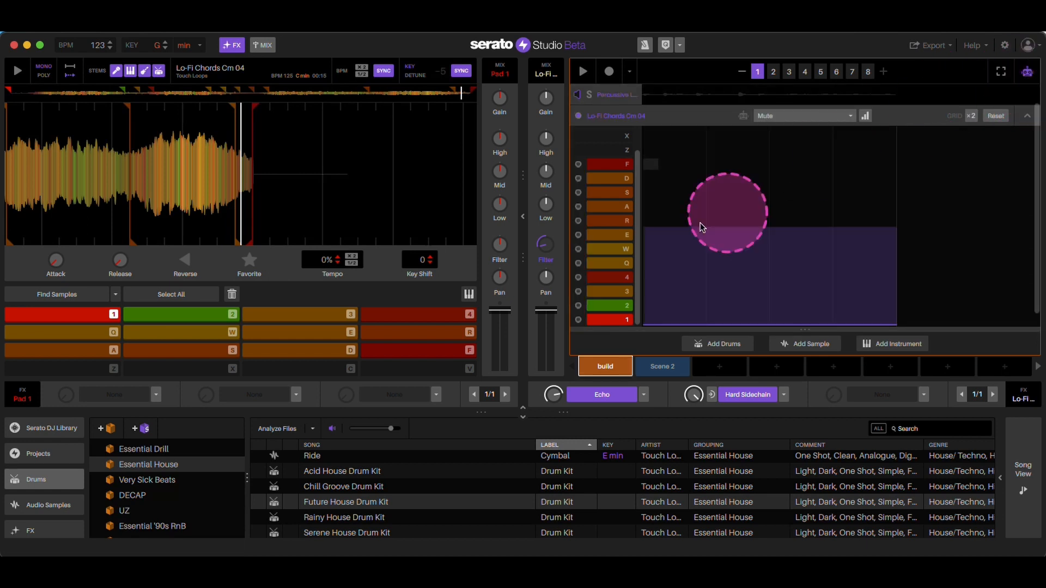
pyautogui.click(548, 245)
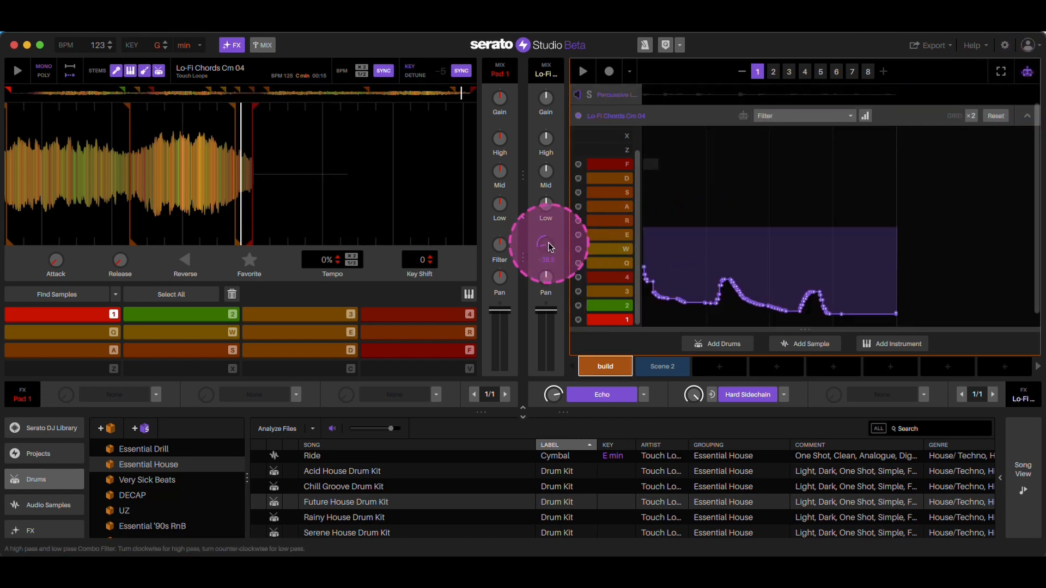
pyautogui.click(996, 115)
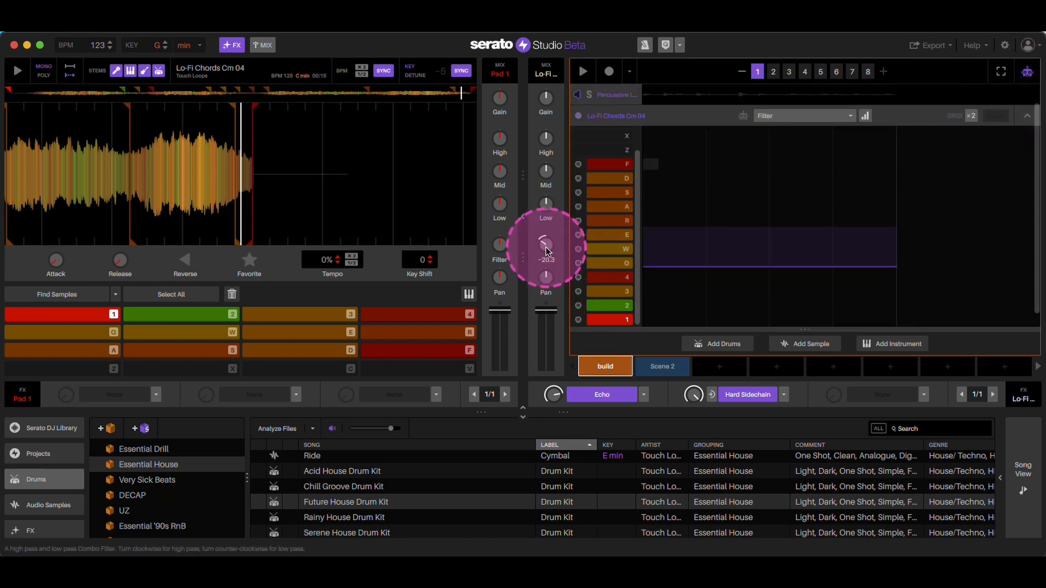
pyautogui.moveTo(545, 243); pyautogui.dragTo(546, 246)
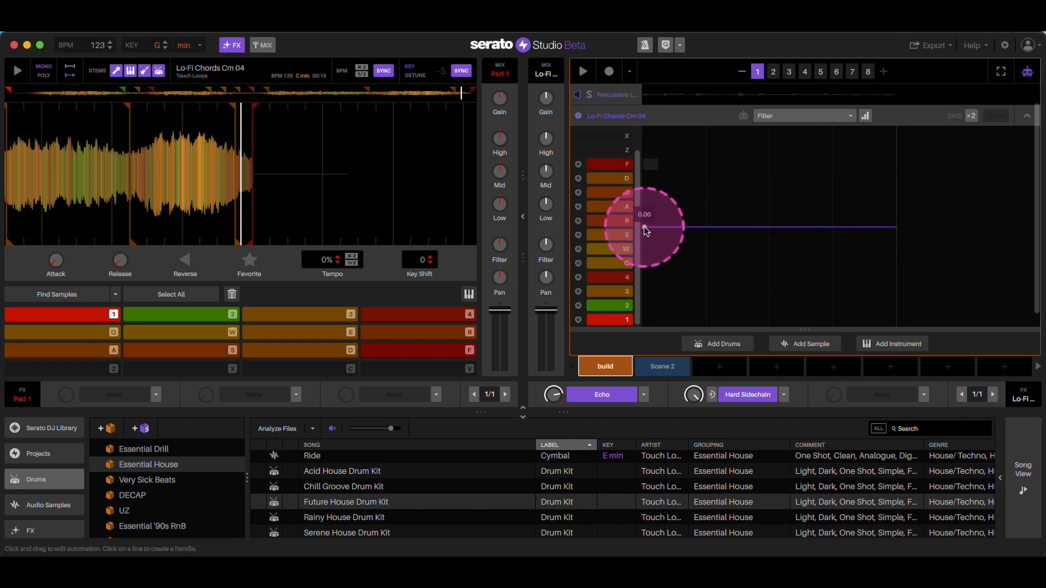
# - Automate the Lo-Fi Chords Cm 04 filter to sweep from above centre at the start of page 1 to below centre three quarters through page 8
pyautogui.moveTo(640, 228); pyautogui.dragTo(642, 159)
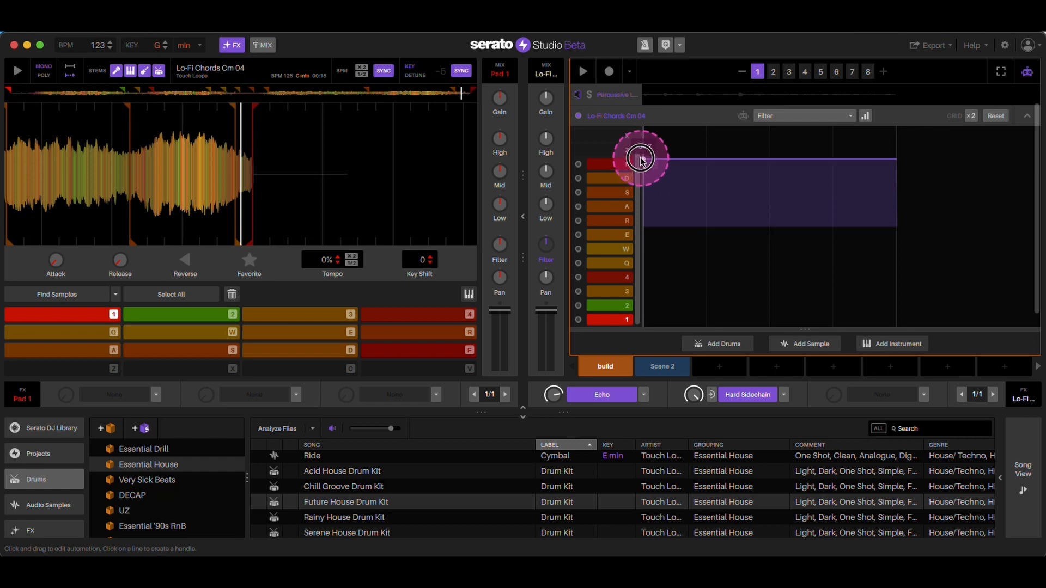
pyautogui.click(868, 71)
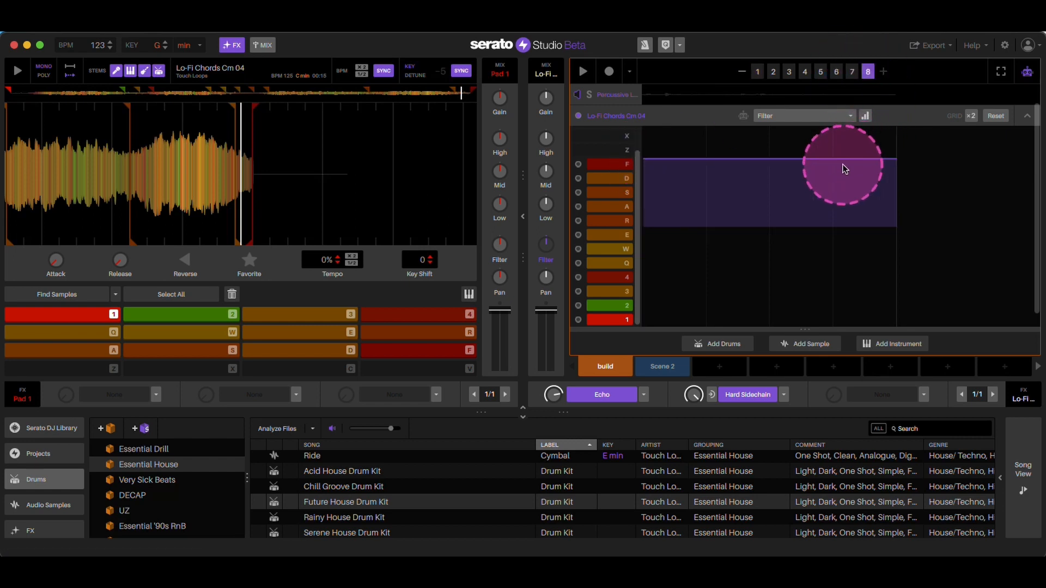
pyautogui.moveTo(837, 161); pyautogui.dragTo(834, 293)
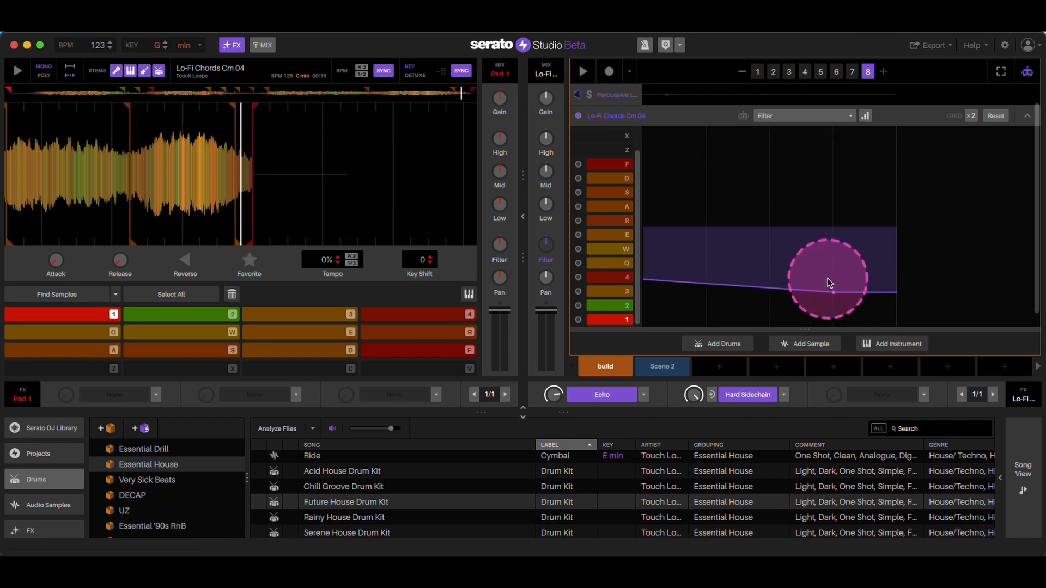
# - Audition the filter sweep in the build scene, continuing into Scene 2, and collapse the Lo-Fi Chords Cm 04 track
pyautogui.press('space')
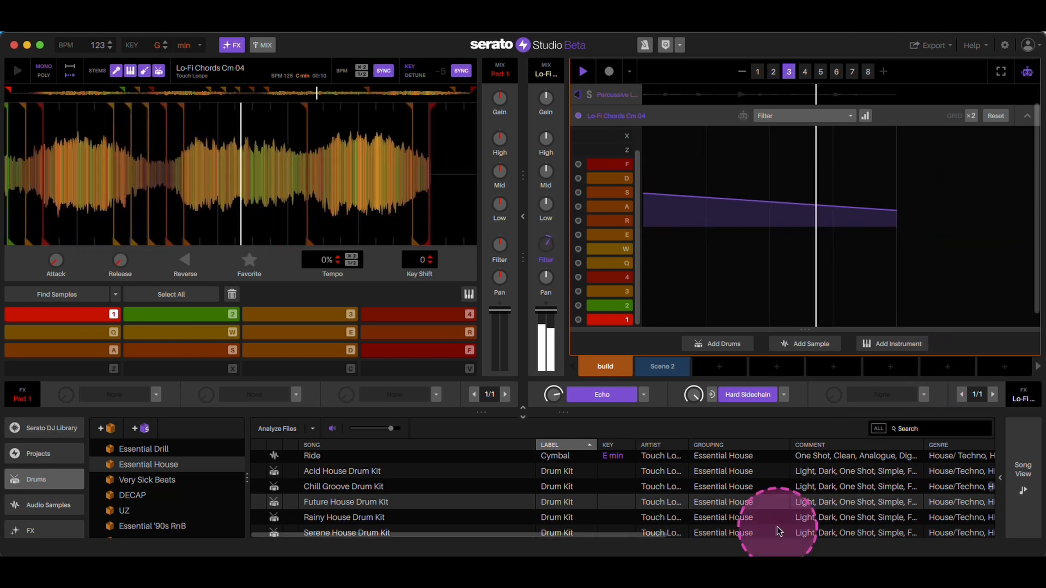
pyautogui.click(661, 368)
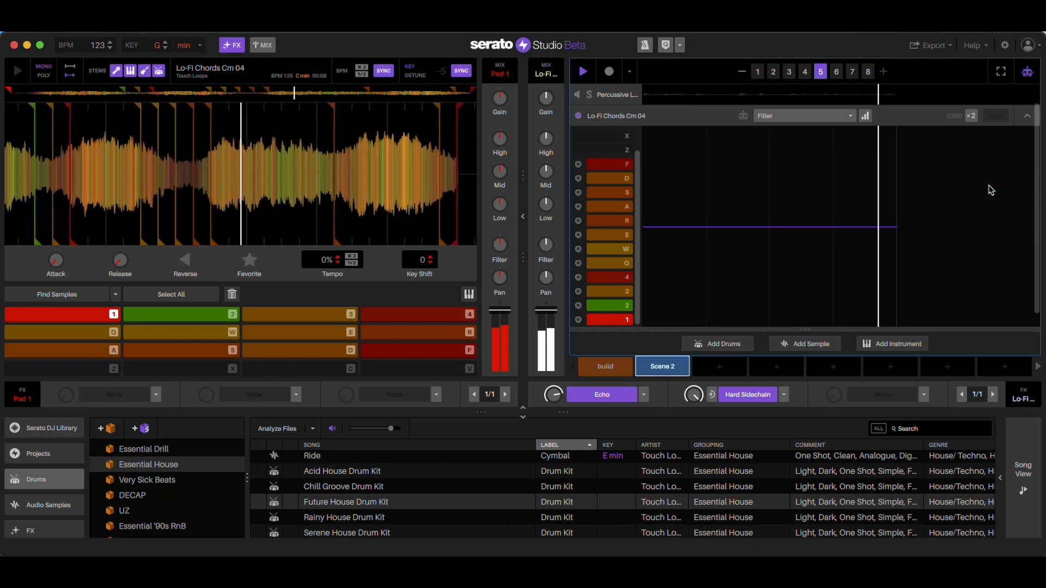
pyautogui.click(1027, 116)
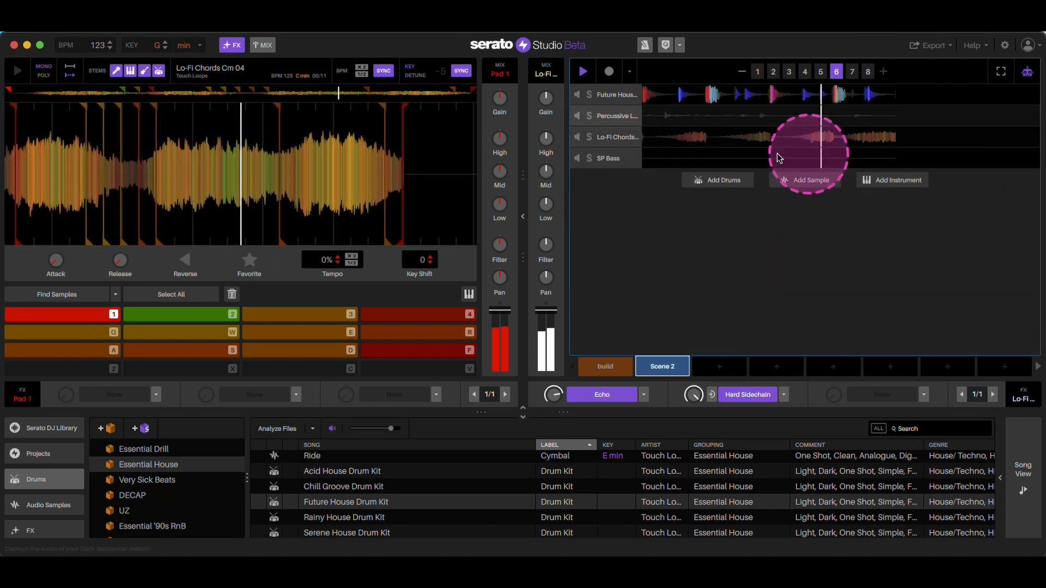
# - Open the SP Bass track in Scene 2 to view its volume automation, and collapse it again
pyautogui.click(730, 160)
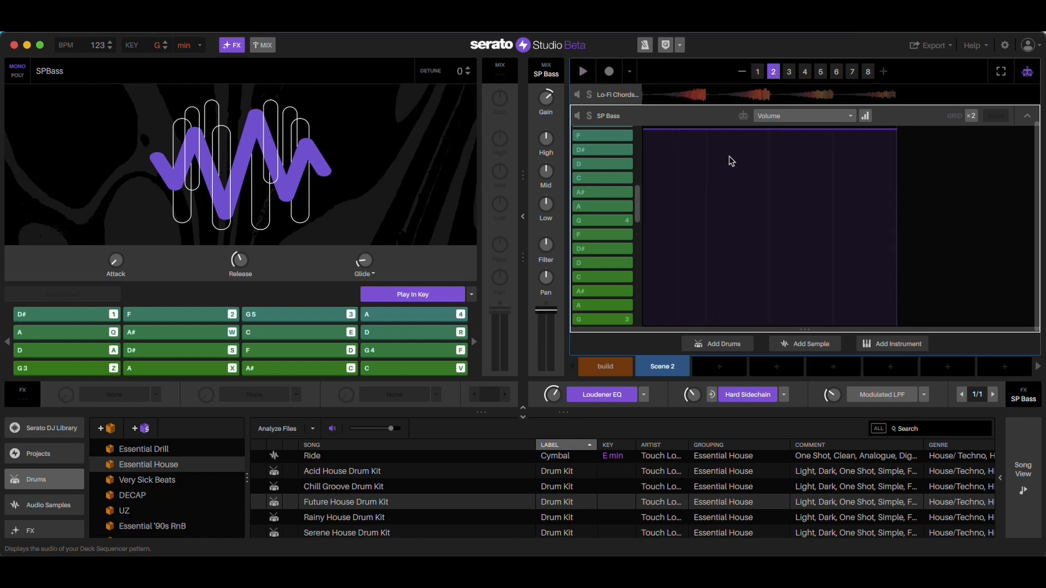
pyautogui.click(759, 201)
pyautogui.click(1027, 115)
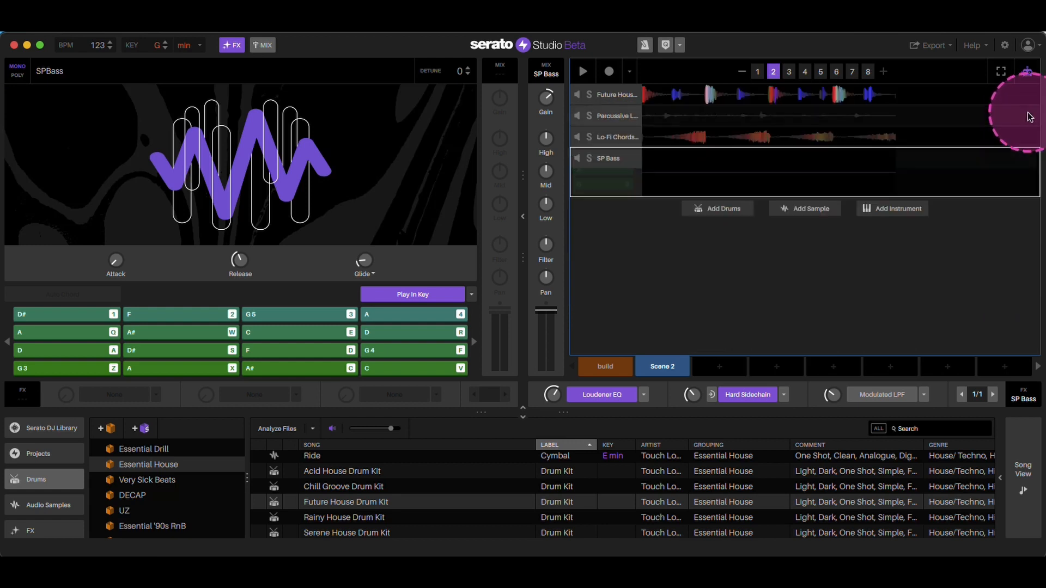
pyautogui.click(755, 248)
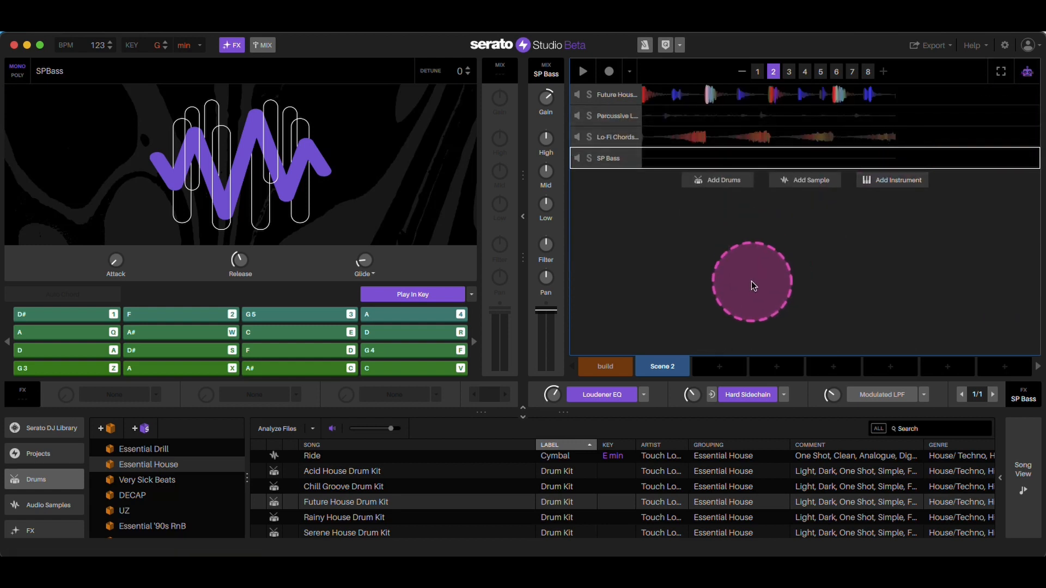